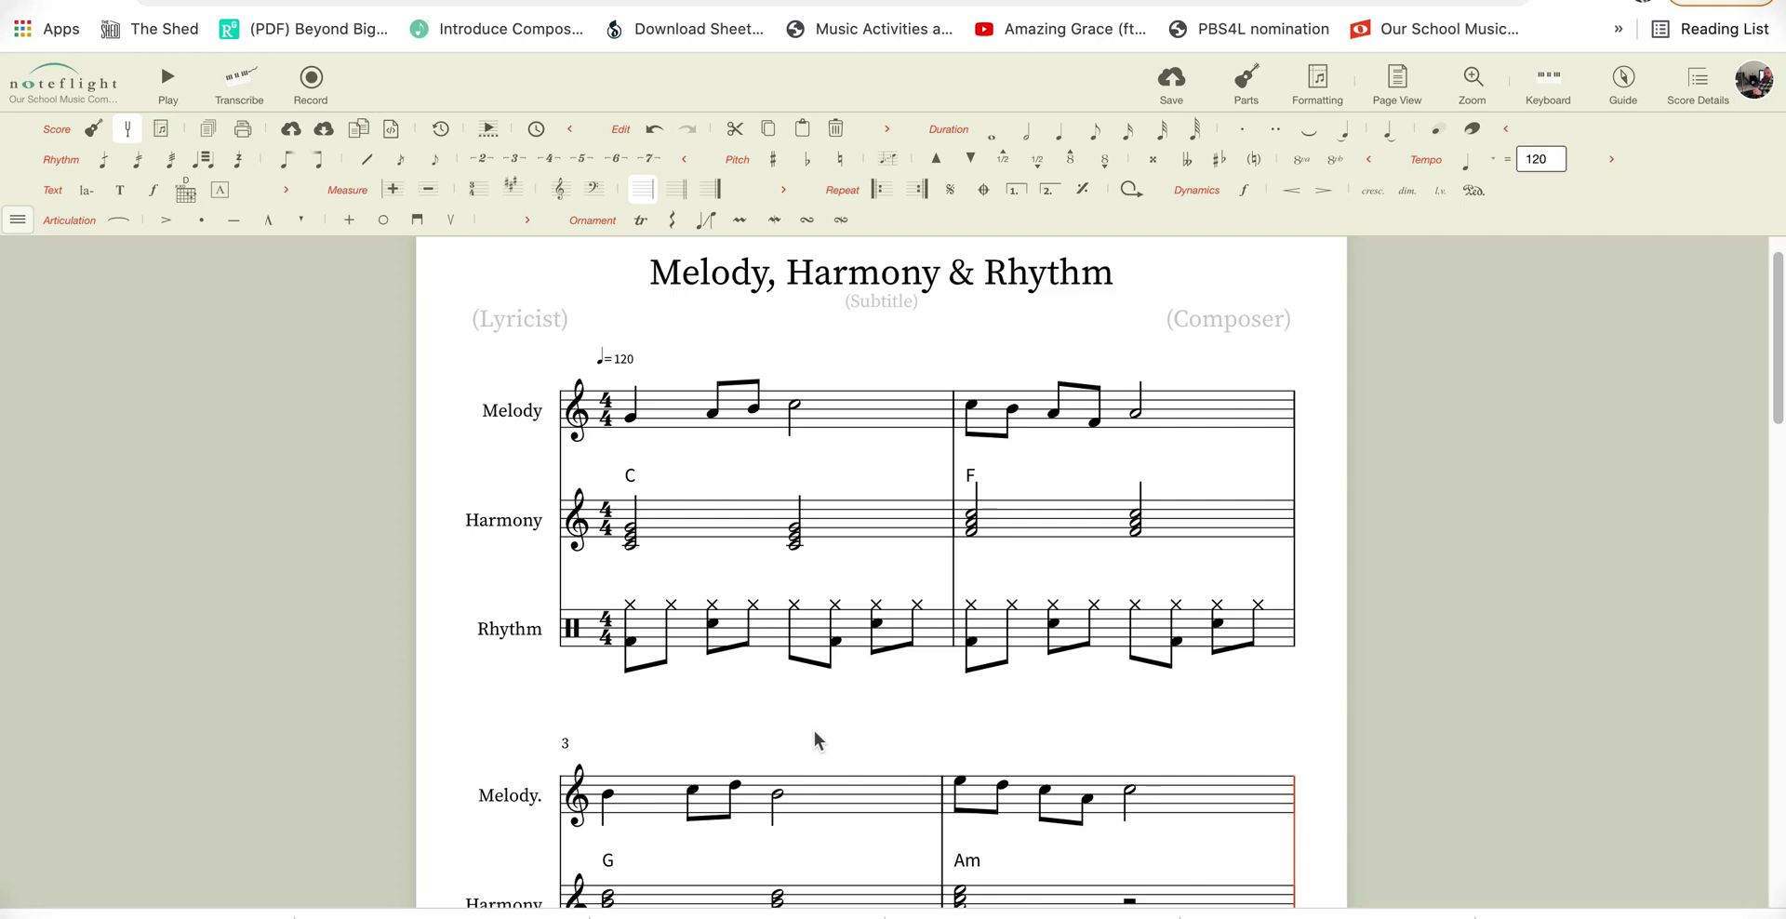
Scroll through the score, briefly selecting bar 4 and then clearing that selection
{"action": "scroll", "coordinate": [815, 740], "scroll_direction": "down", "scroll_amount": 1}
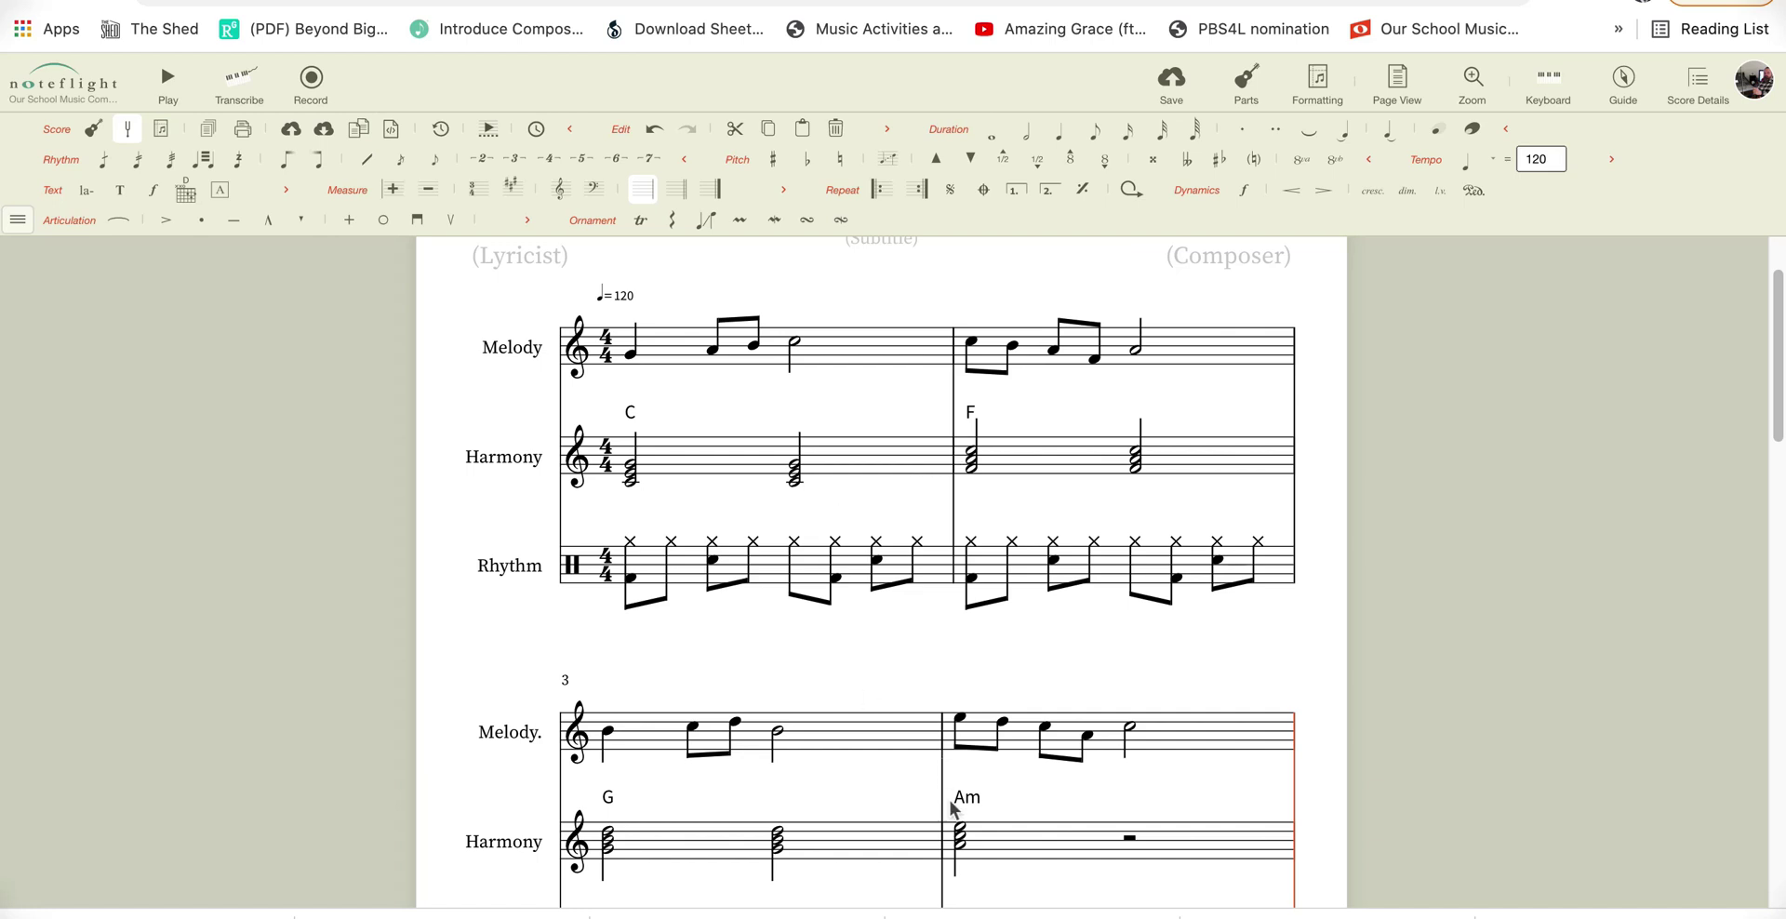
{"action": "scroll", "coordinate": [1189, 800], "scroll_direction": "down", "scroll_amount": 1}
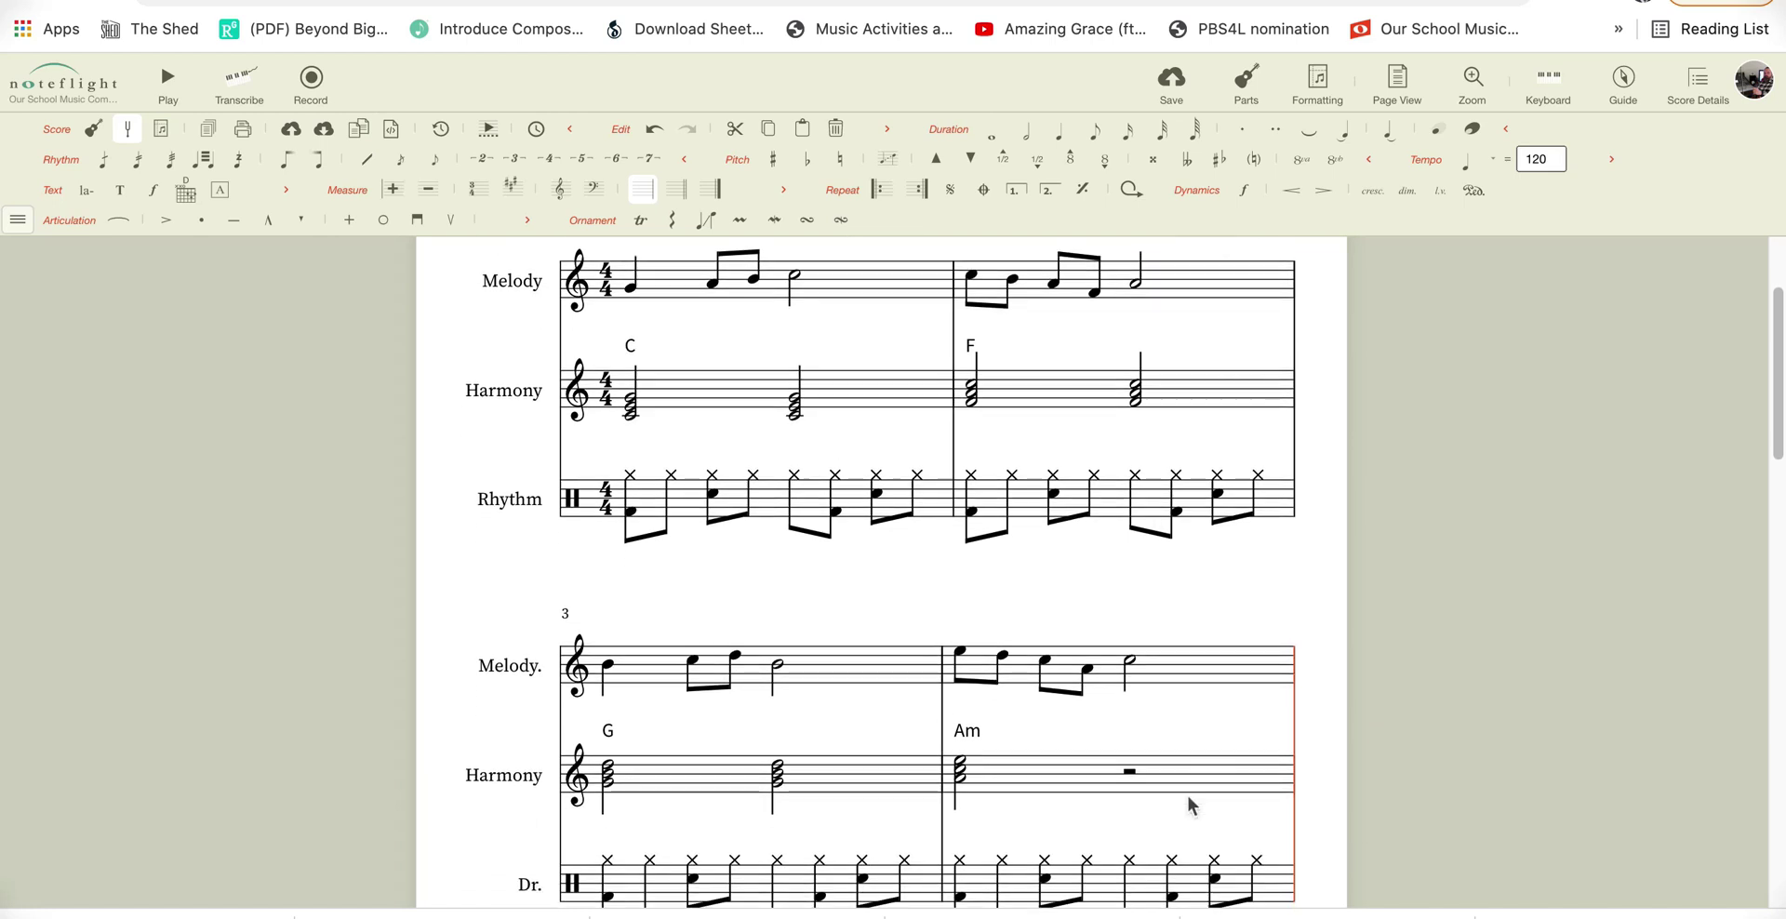
{"action": "left_click", "coordinate": [1103, 612]}
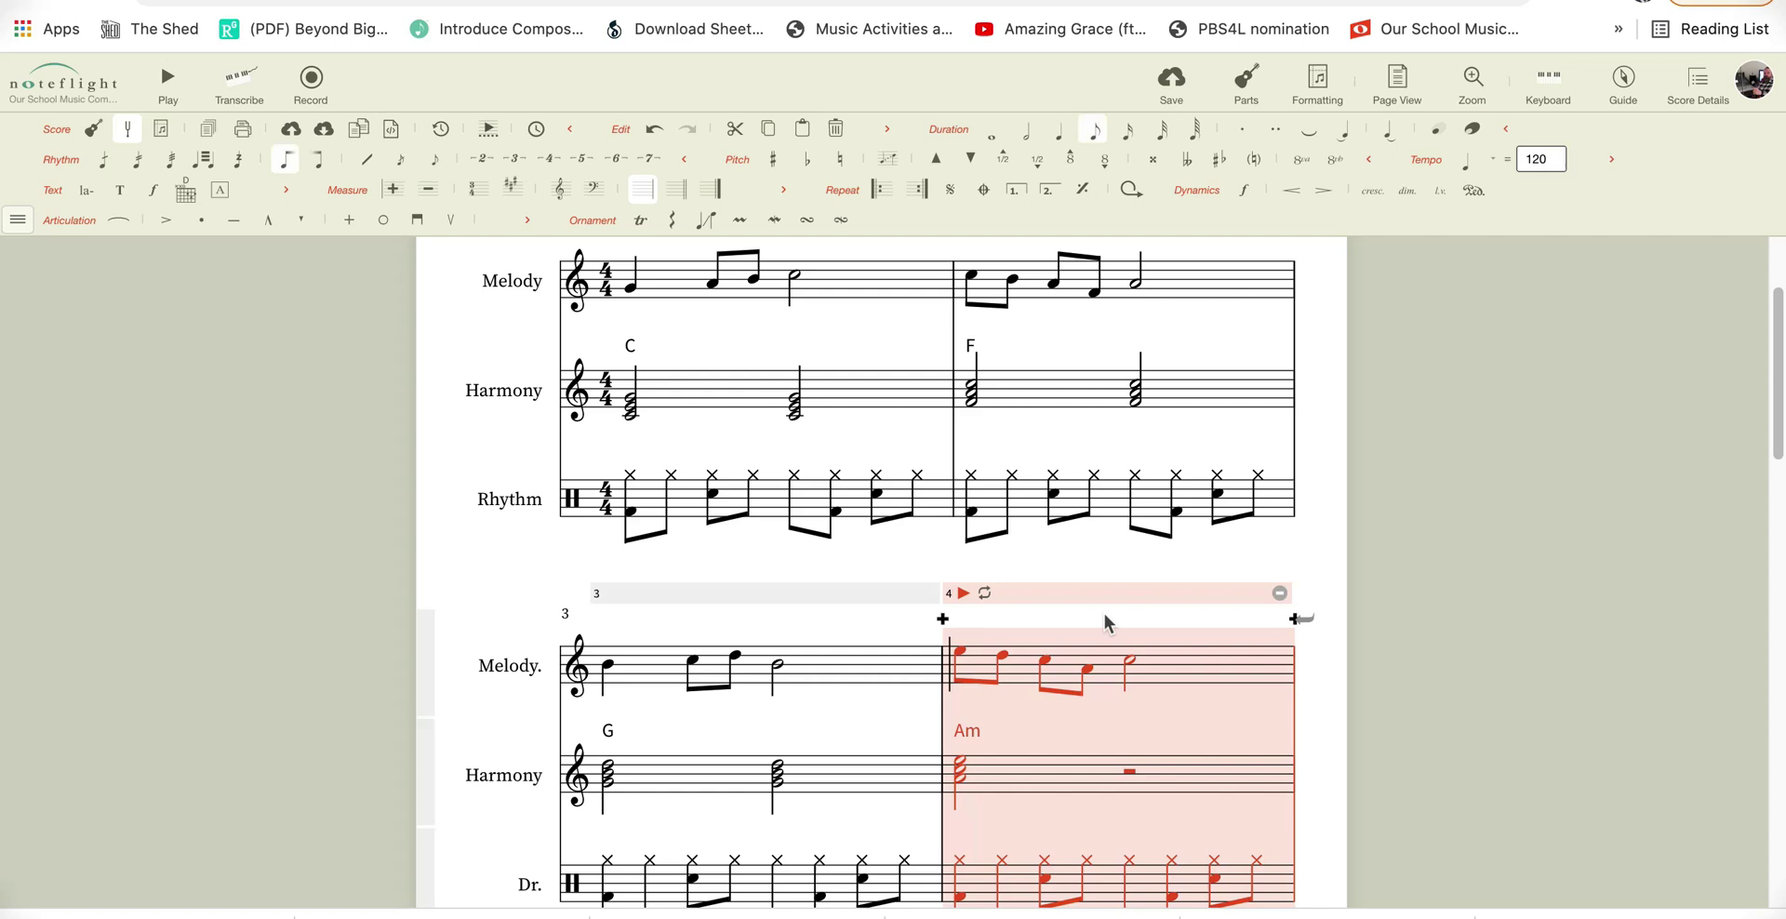
{"action": "key", "text": "Escape"}
{"action": "scroll", "coordinate": [526, 568], "scroll_direction": "up", "scroll_amount": 1}
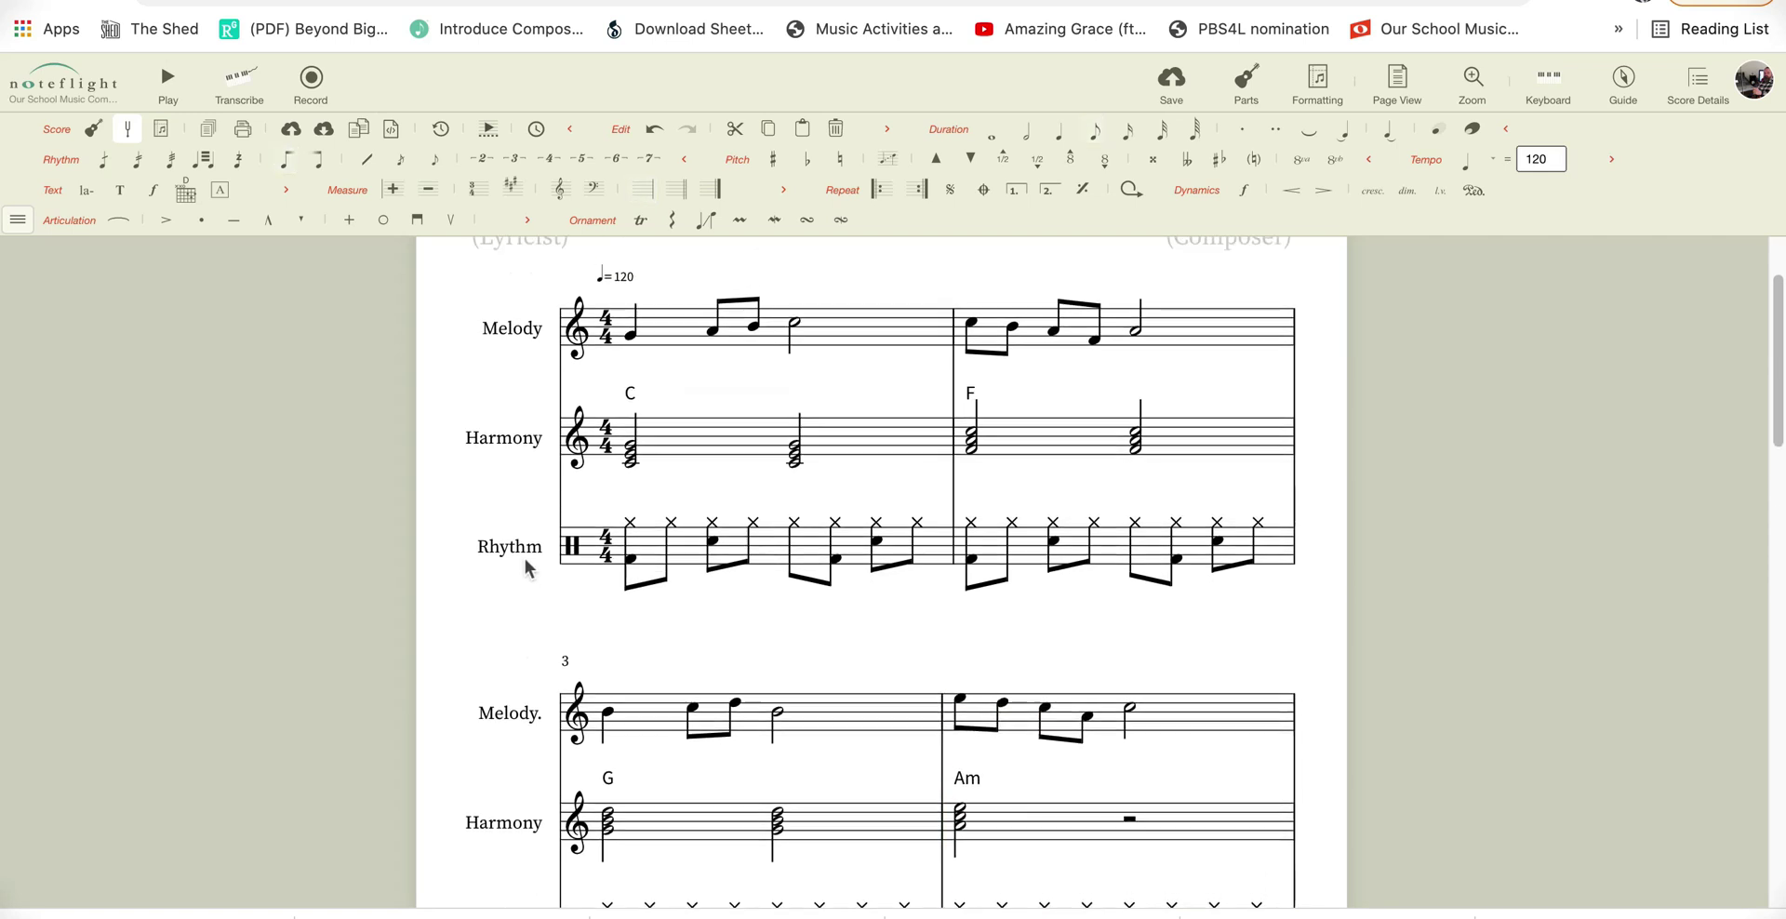
{"action": "scroll", "coordinate": [525, 568], "scroll_direction": "up", "scroll_amount": 2}
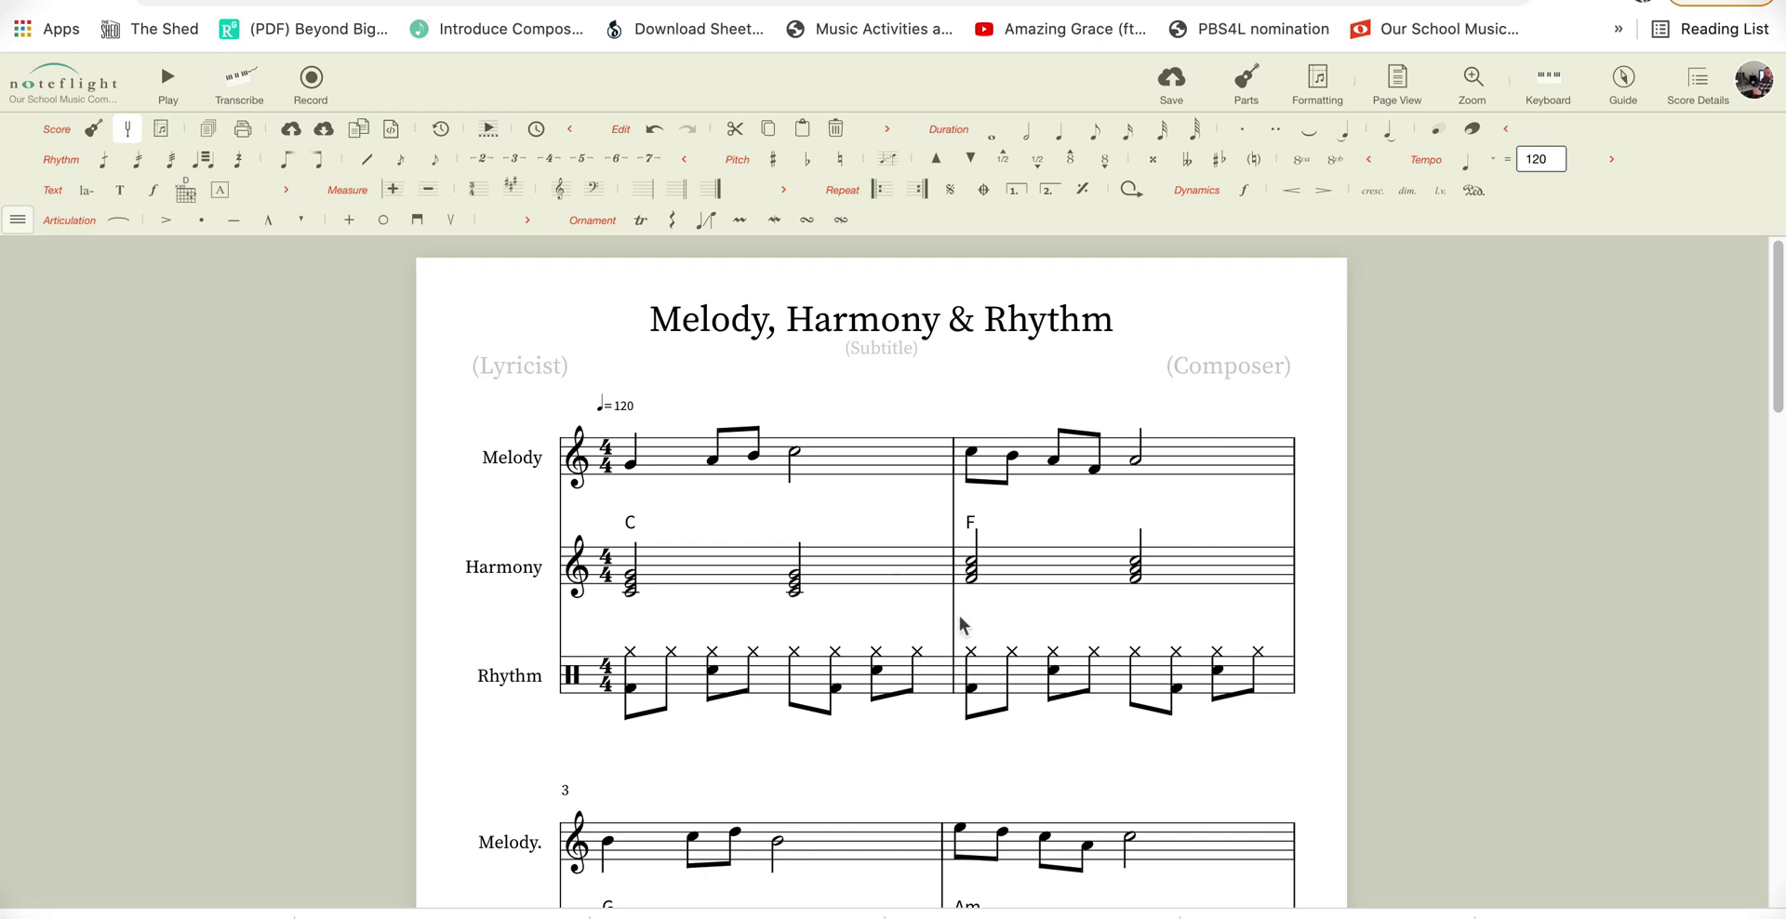
{"action": "scroll", "coordinate": [963, 625], "scroll_direction": "down", "scroll_amount": 1}
{"action": "scroll", "coordinate": [963, 626], "scroll_direction": "down", "scroll_amount": 2}
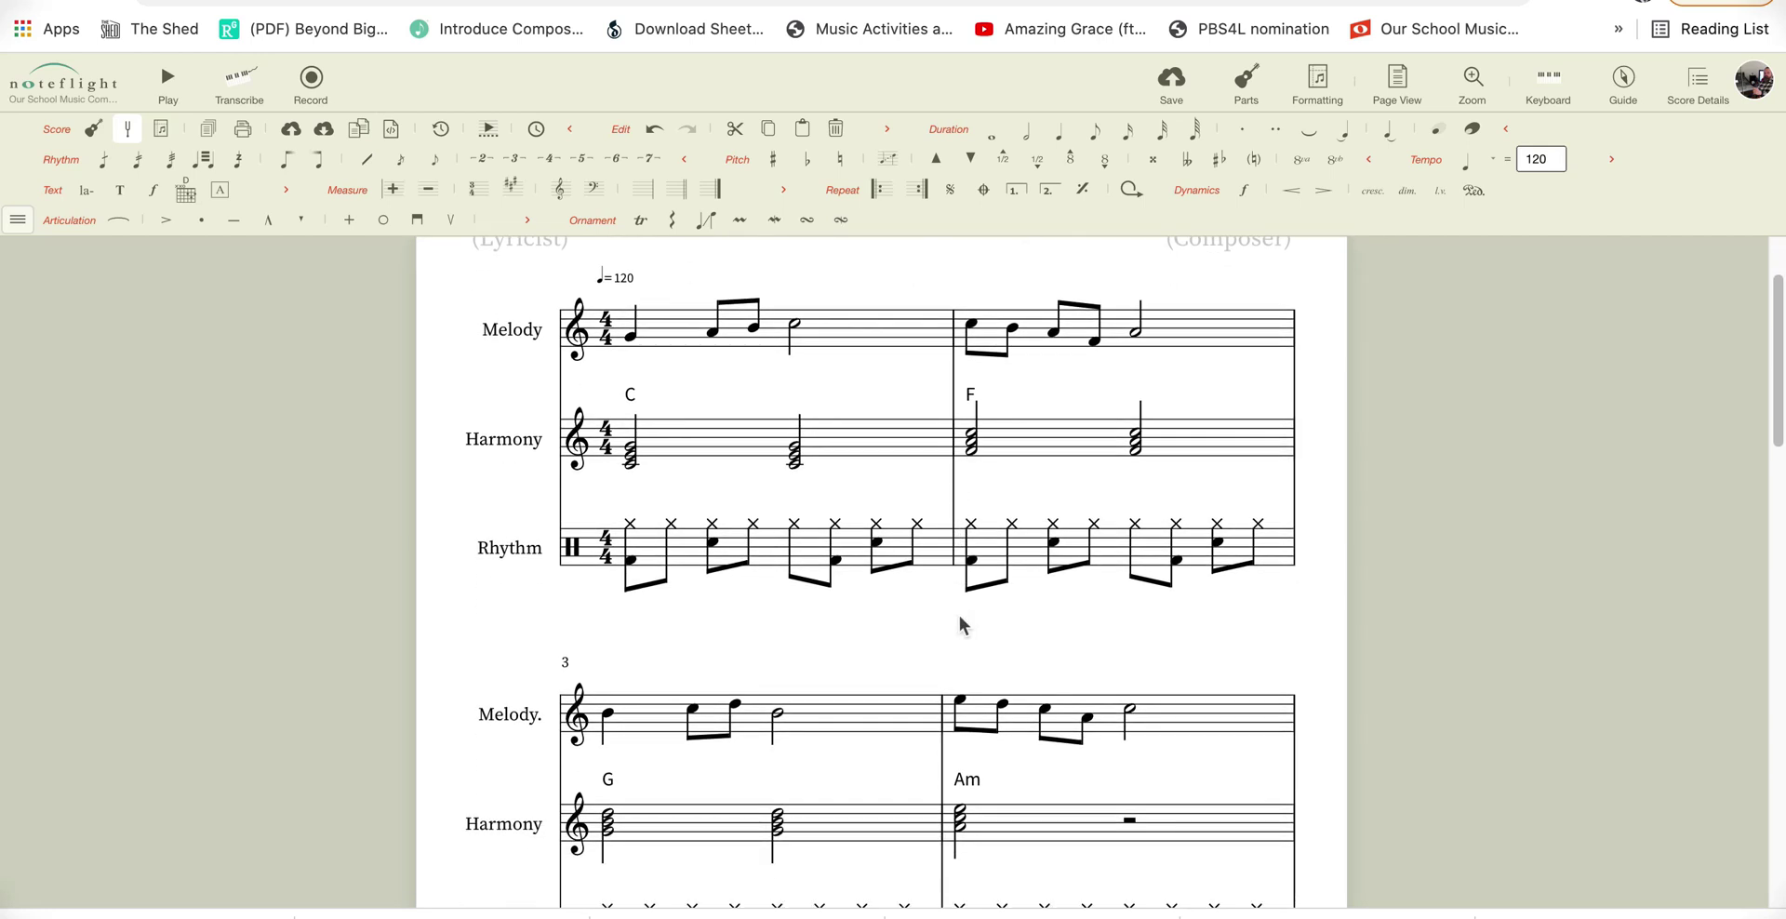
{"action": "scroll", "coordinate": [961, 626], "scroll_direction": "down", "scroll_amount": 3}
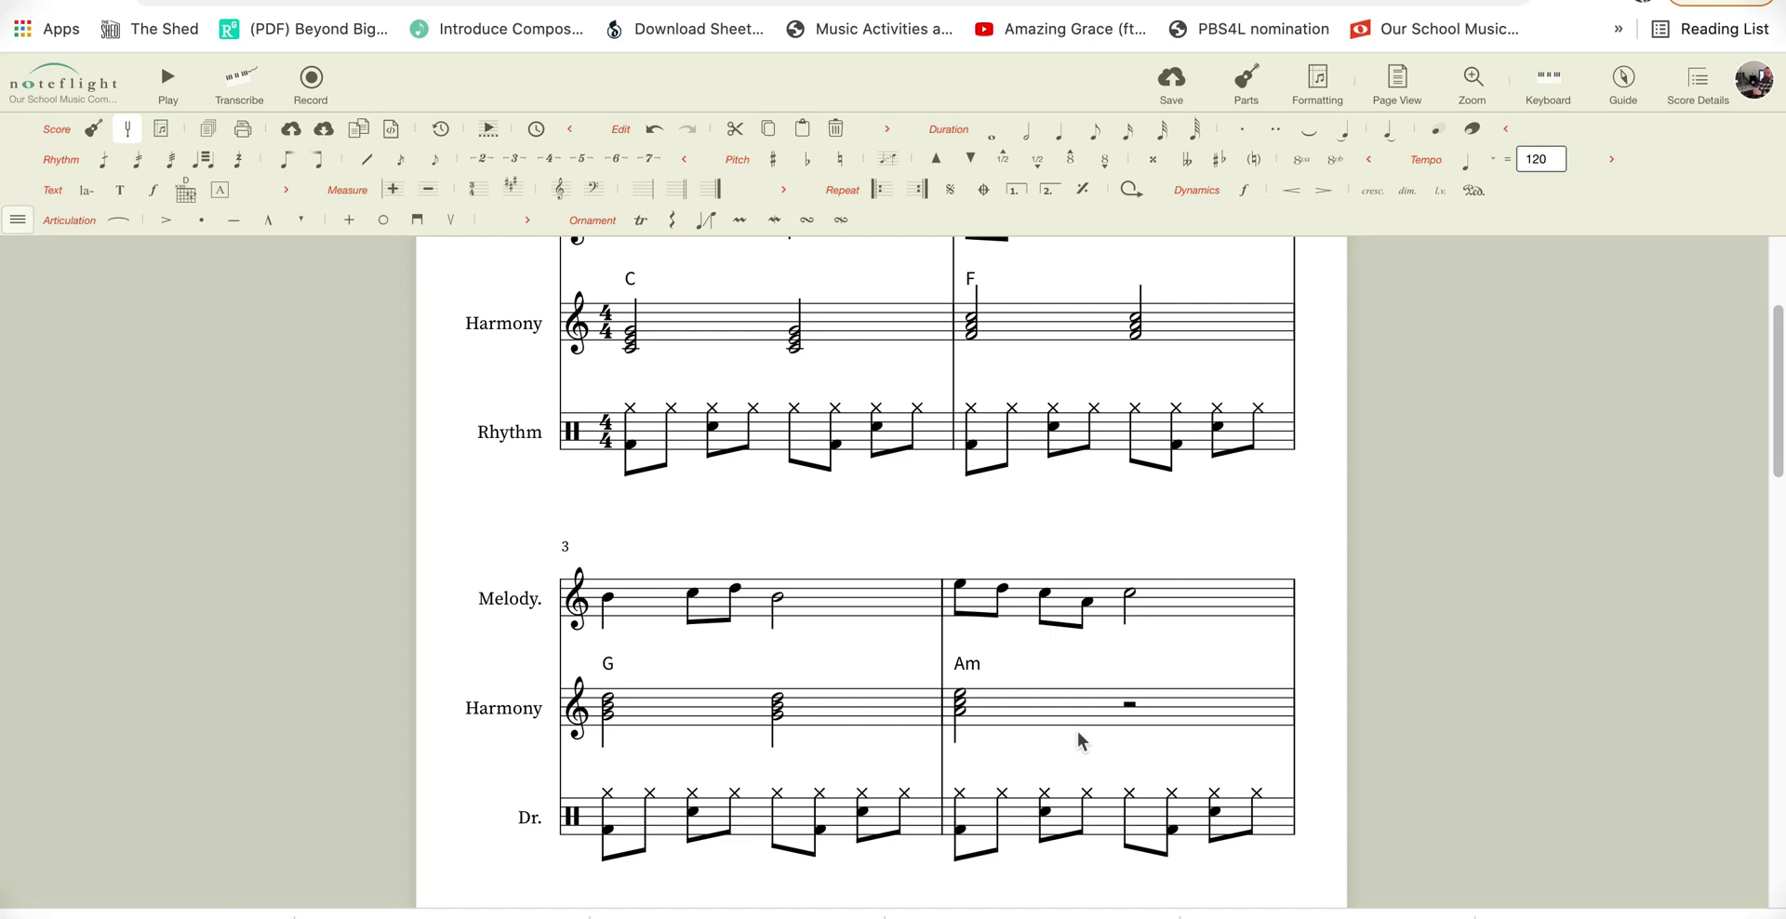
{"action": "scroll", "coordinate": [1077, 731], "scroll_direction": "up", "scroll_amount": 5}
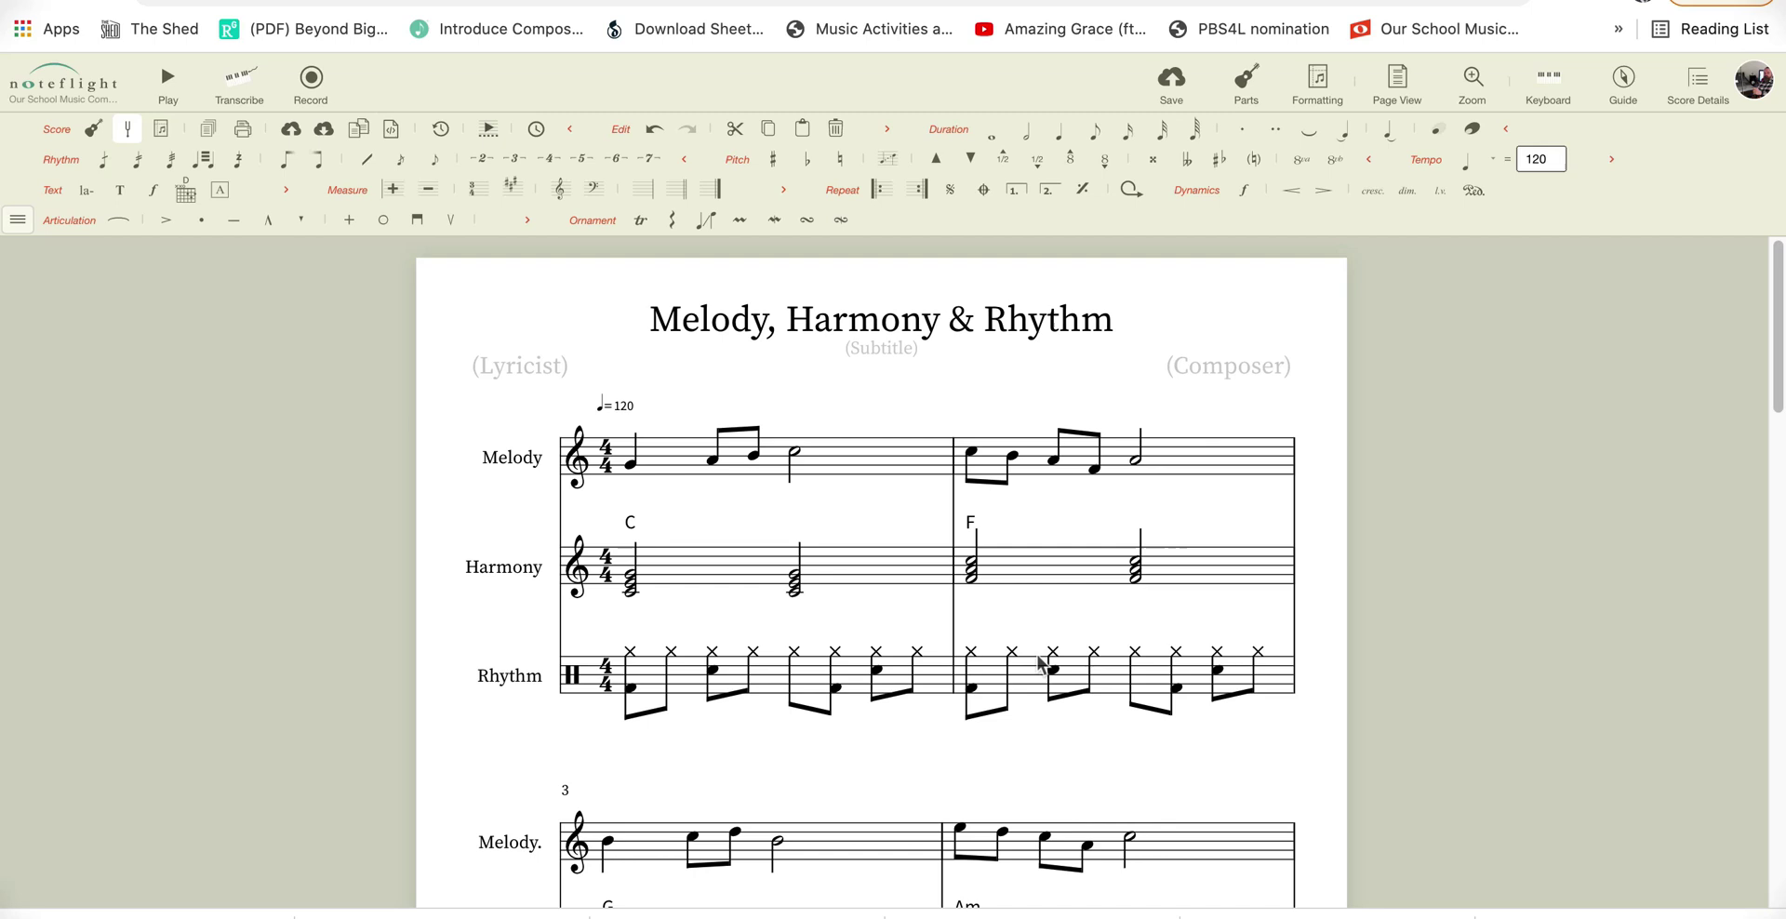
{"action": "scroll", "coordinate": [1041, 661], "scroll_direction": "down", "scroll_amount": 1}
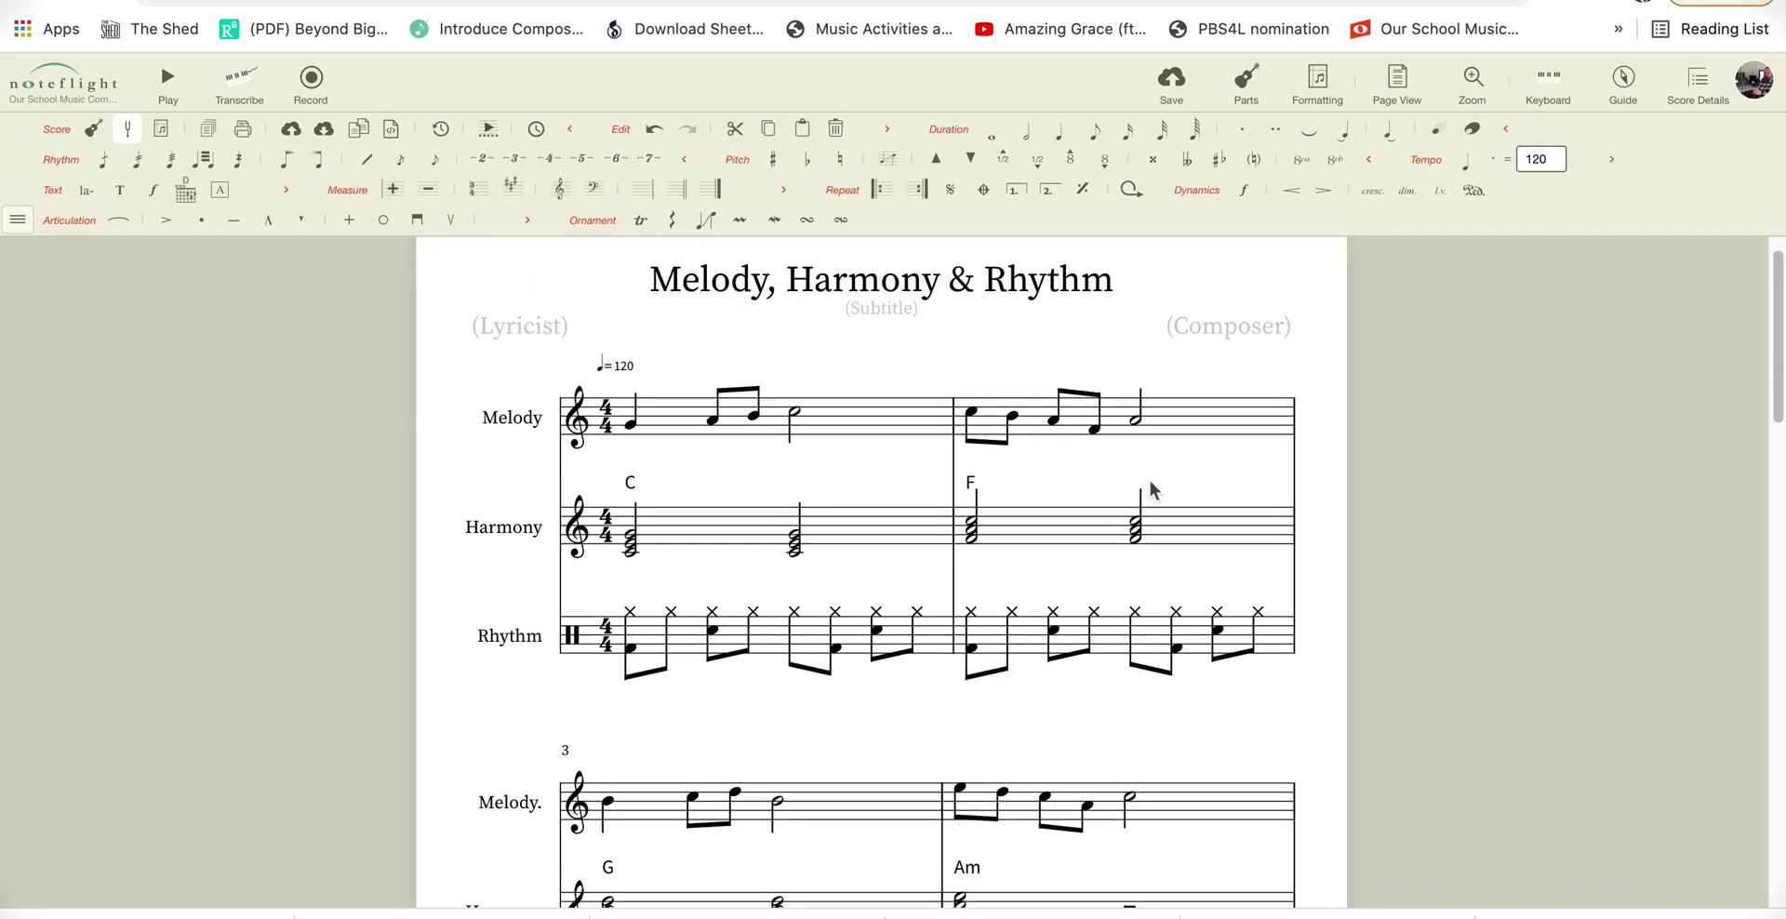
{"action": "scroll", "coordinate": [1131, 600], "scroll_direction": "down", "scroll_amount": 1}
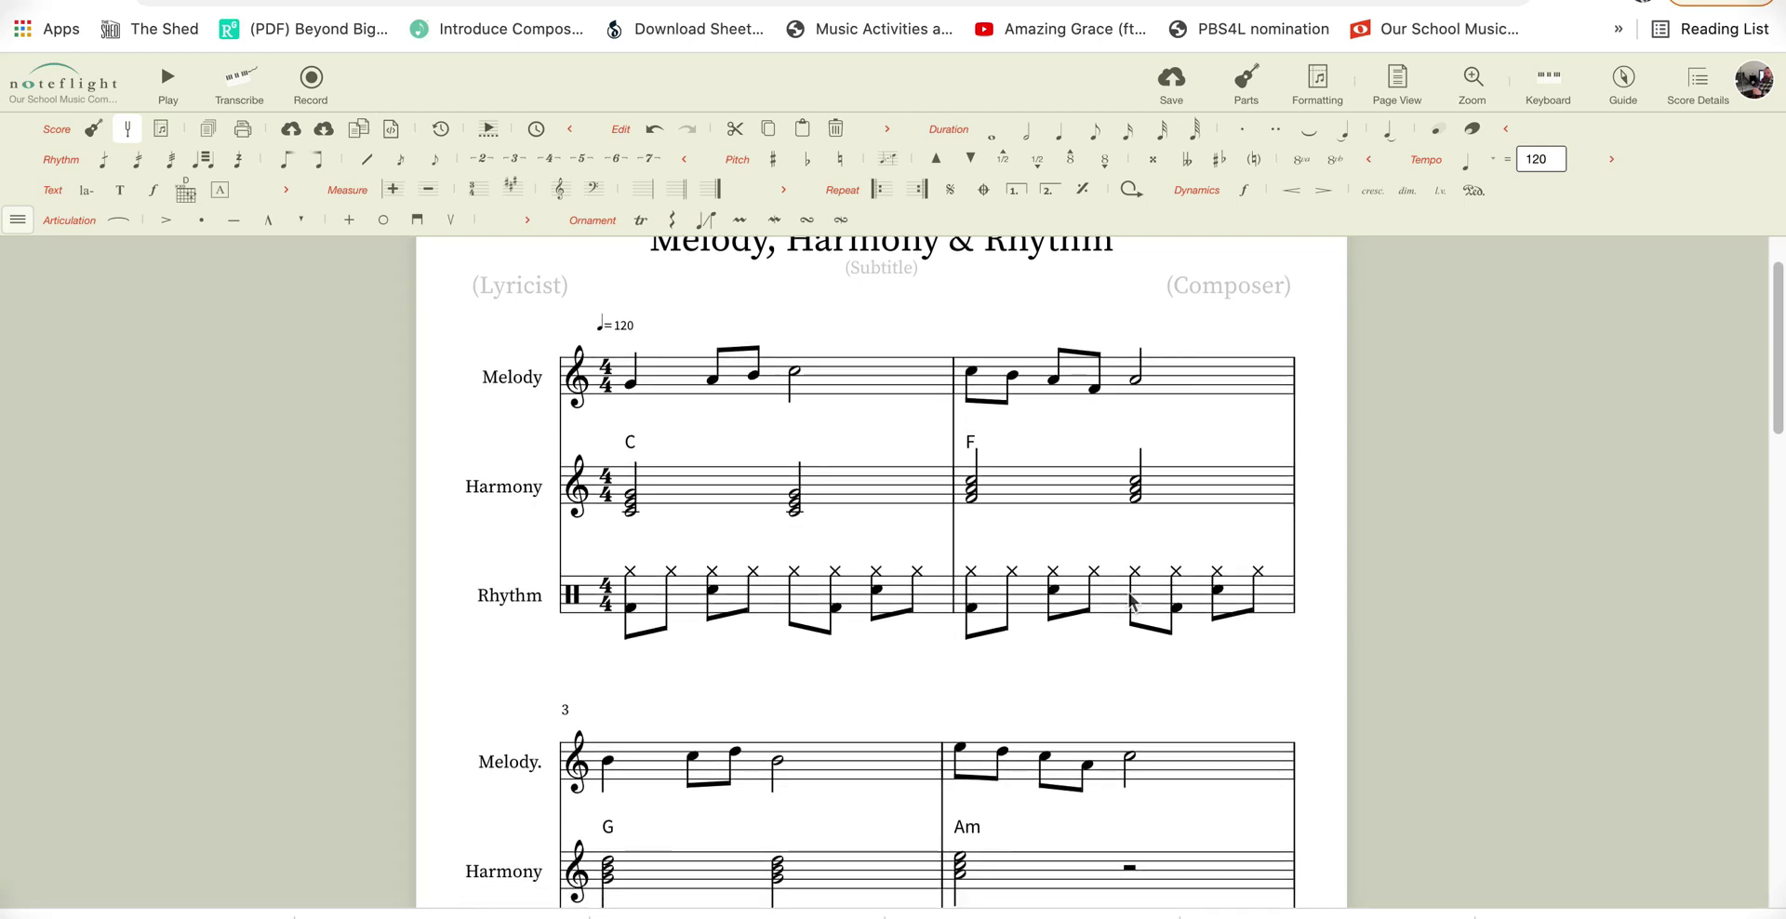
Delete the drum notes from Rhythm bar 1 through the Dr. staff, leaving rests
{"action": "left_click", "coordinate": [761, 607]}
{"action": "scroll", "coordinate": [761, 599], "scroll_direction": "down", "scroll_amount": 12}
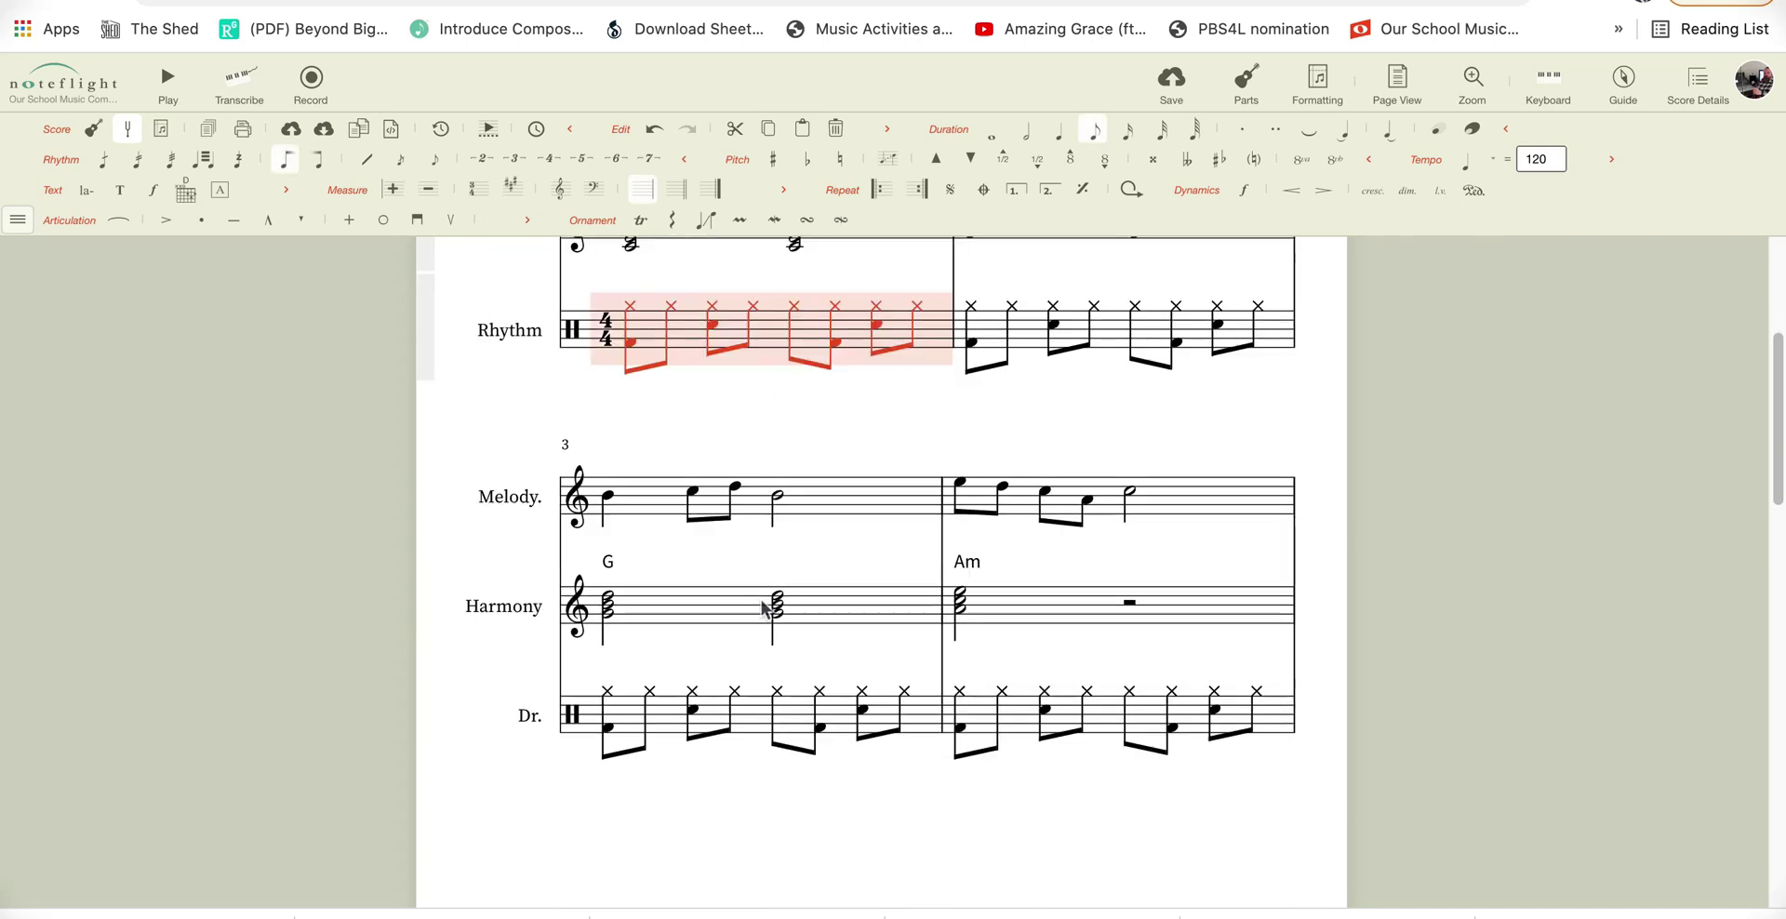
{"action": "left_click", "coordinate": [1093, 499], "text": "shift"}
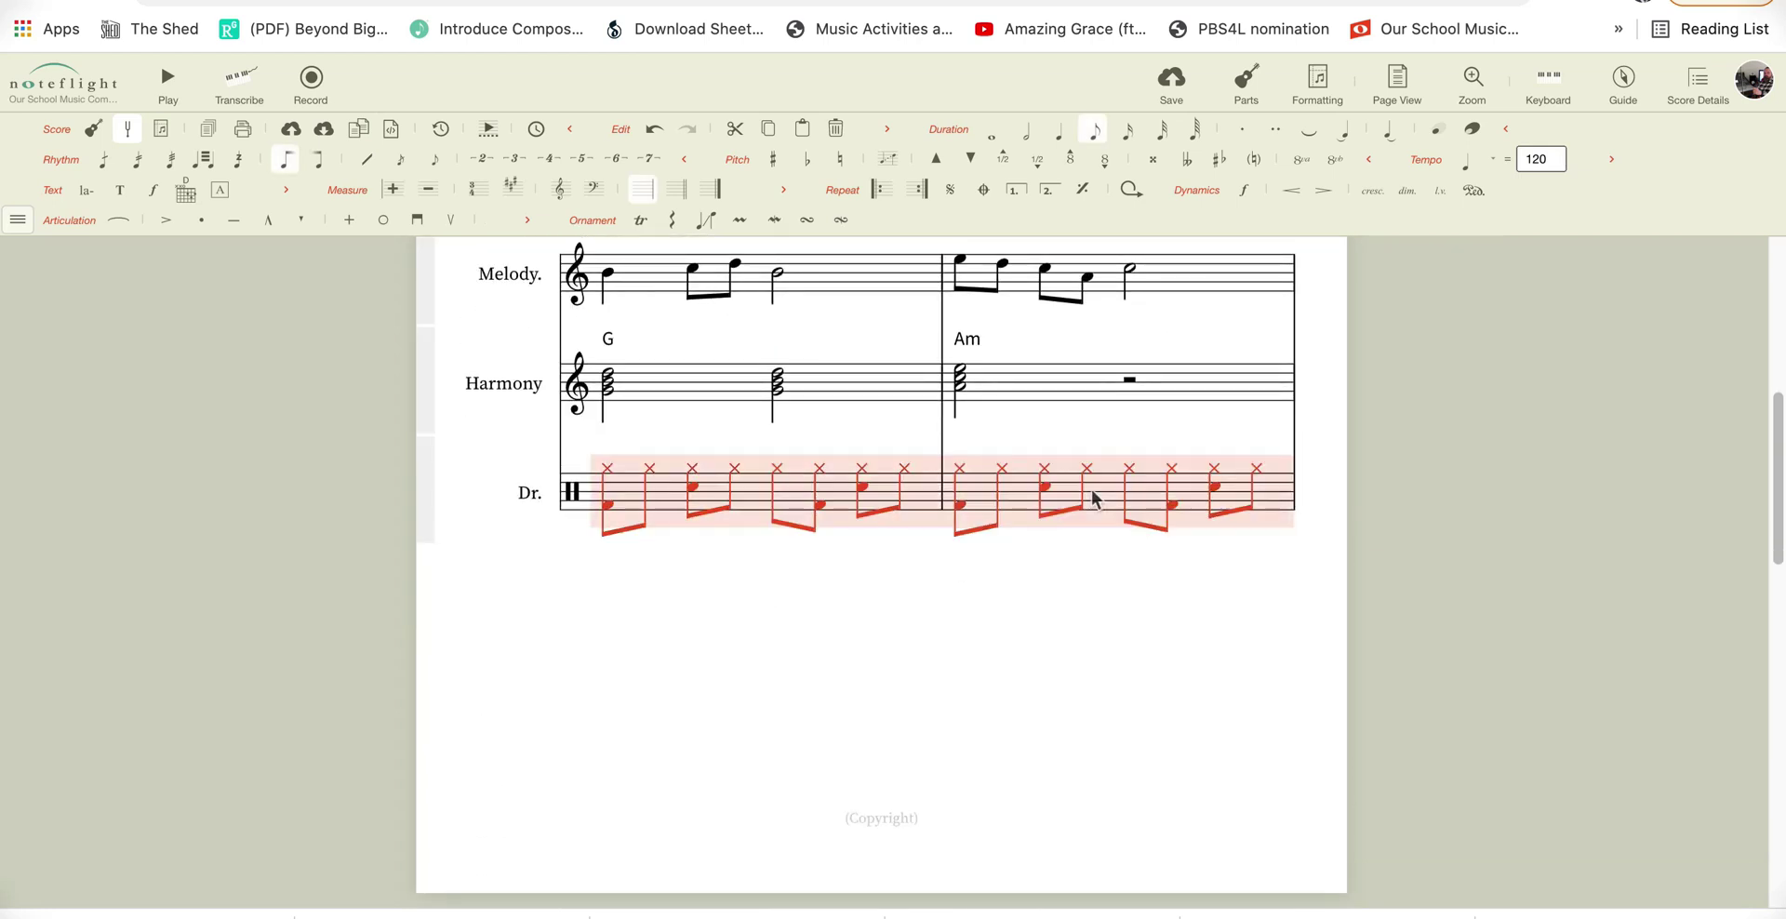
{"action": "key", "text": "Delete"}
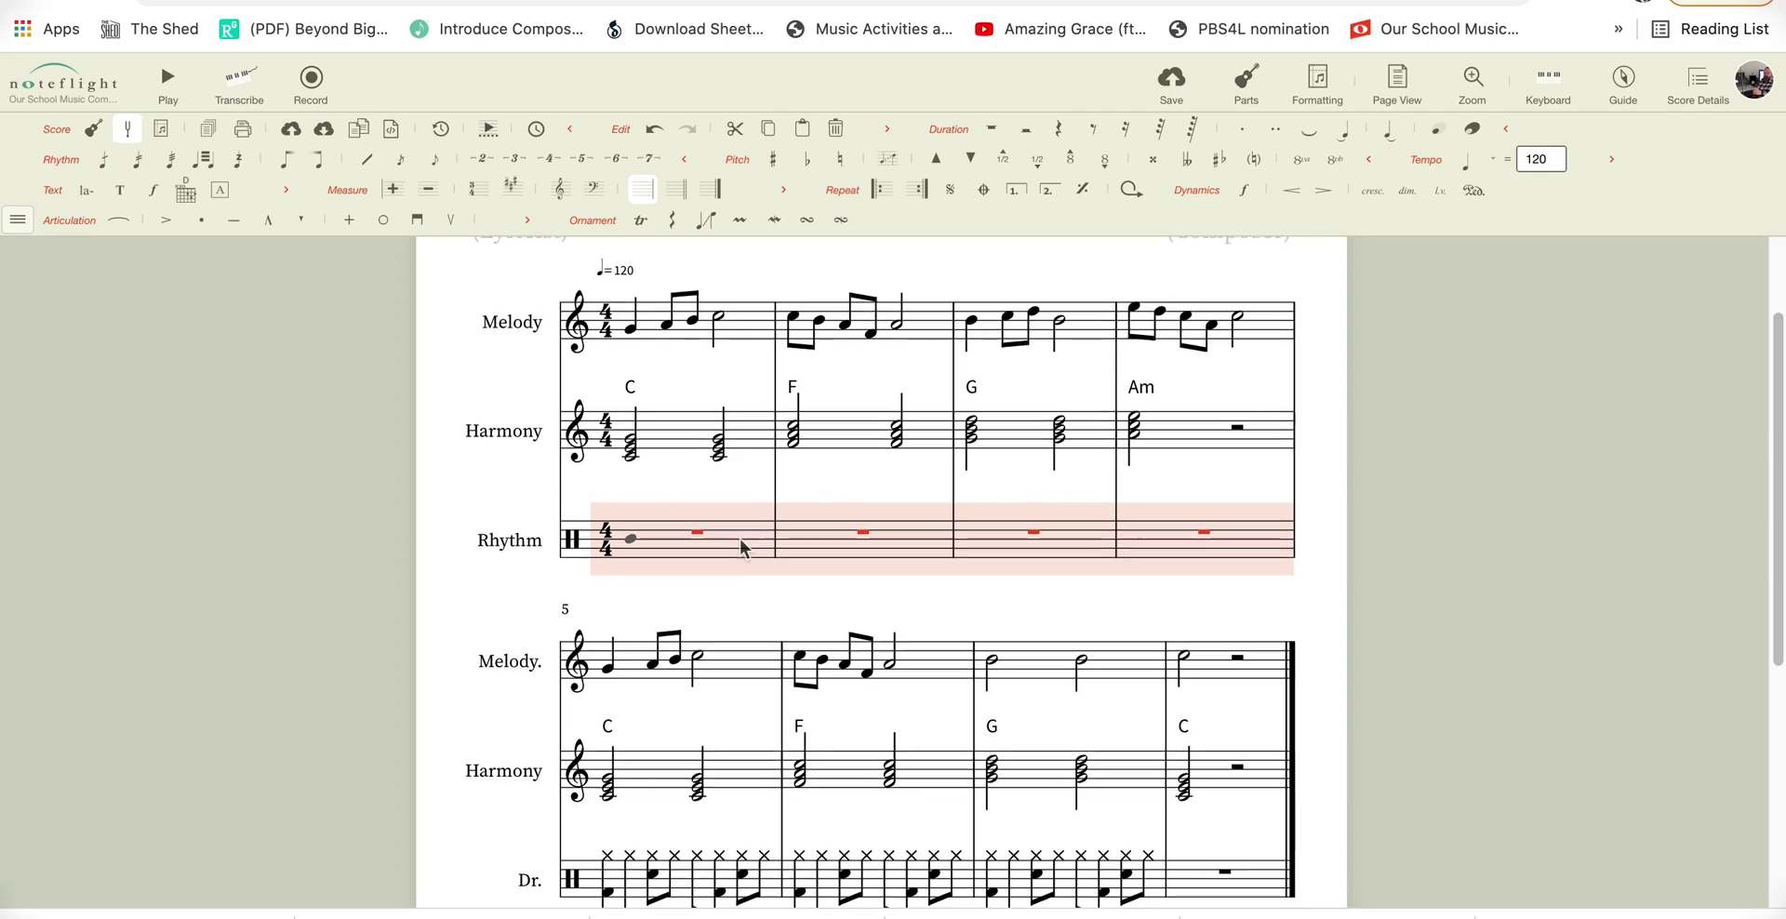
{"action": "scroll", "coordinate": [739, 539], "scroll_direction": "down", "scroll_amount": 1}
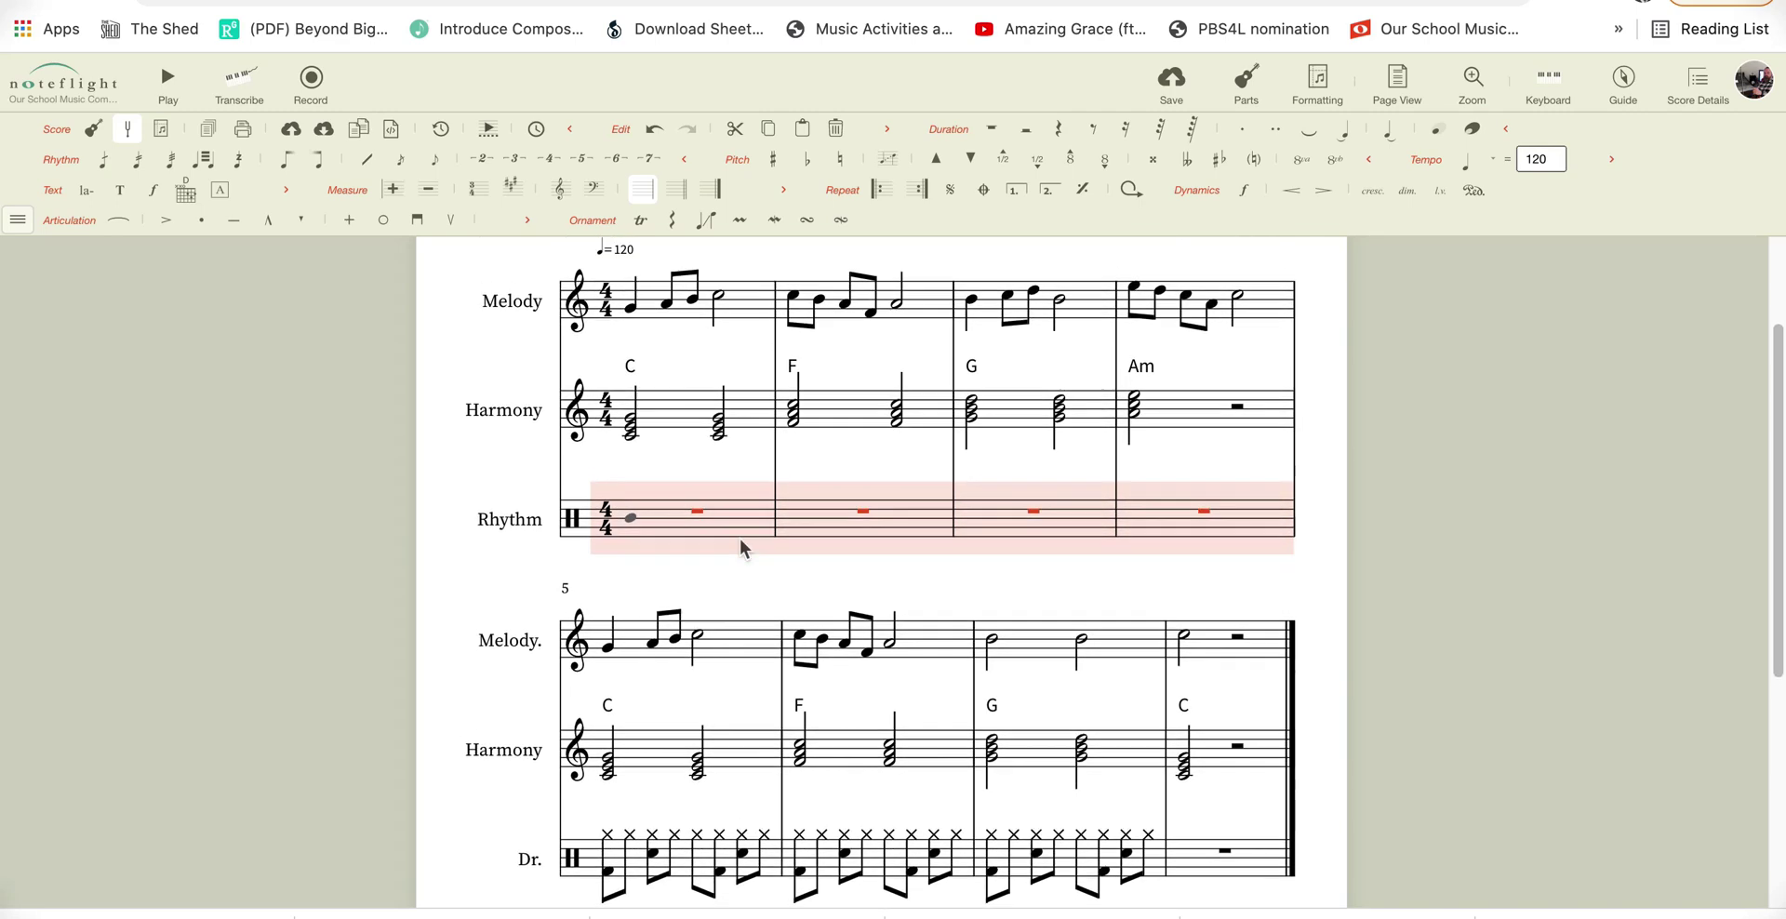
{"action": "scroll", "coordinate": [741, 547], "scroll_direction": "up", "scroll_amount": 2}
{"action": "scroll", "coordinate": [741, 548], "scroll_direction": "up", "scroll_amount": 2}
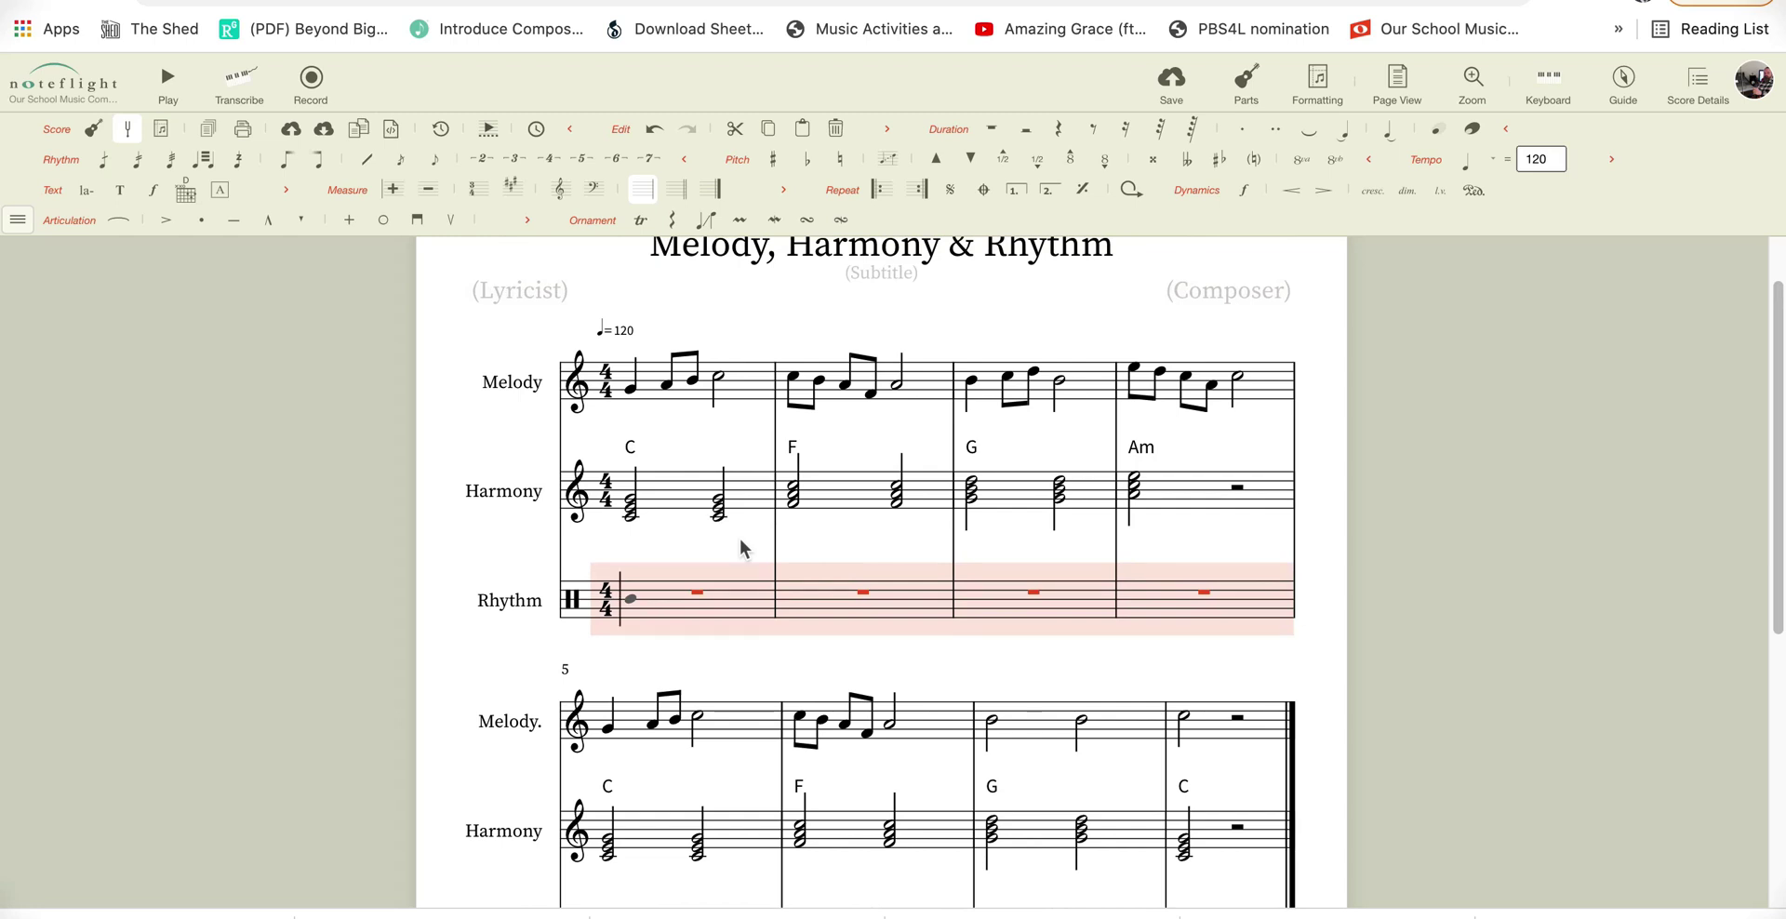
Undo the deletion to restore the Rhythm staff's drum pattern, then deselect it
{"action": "key", "text": "ctrl+z"}
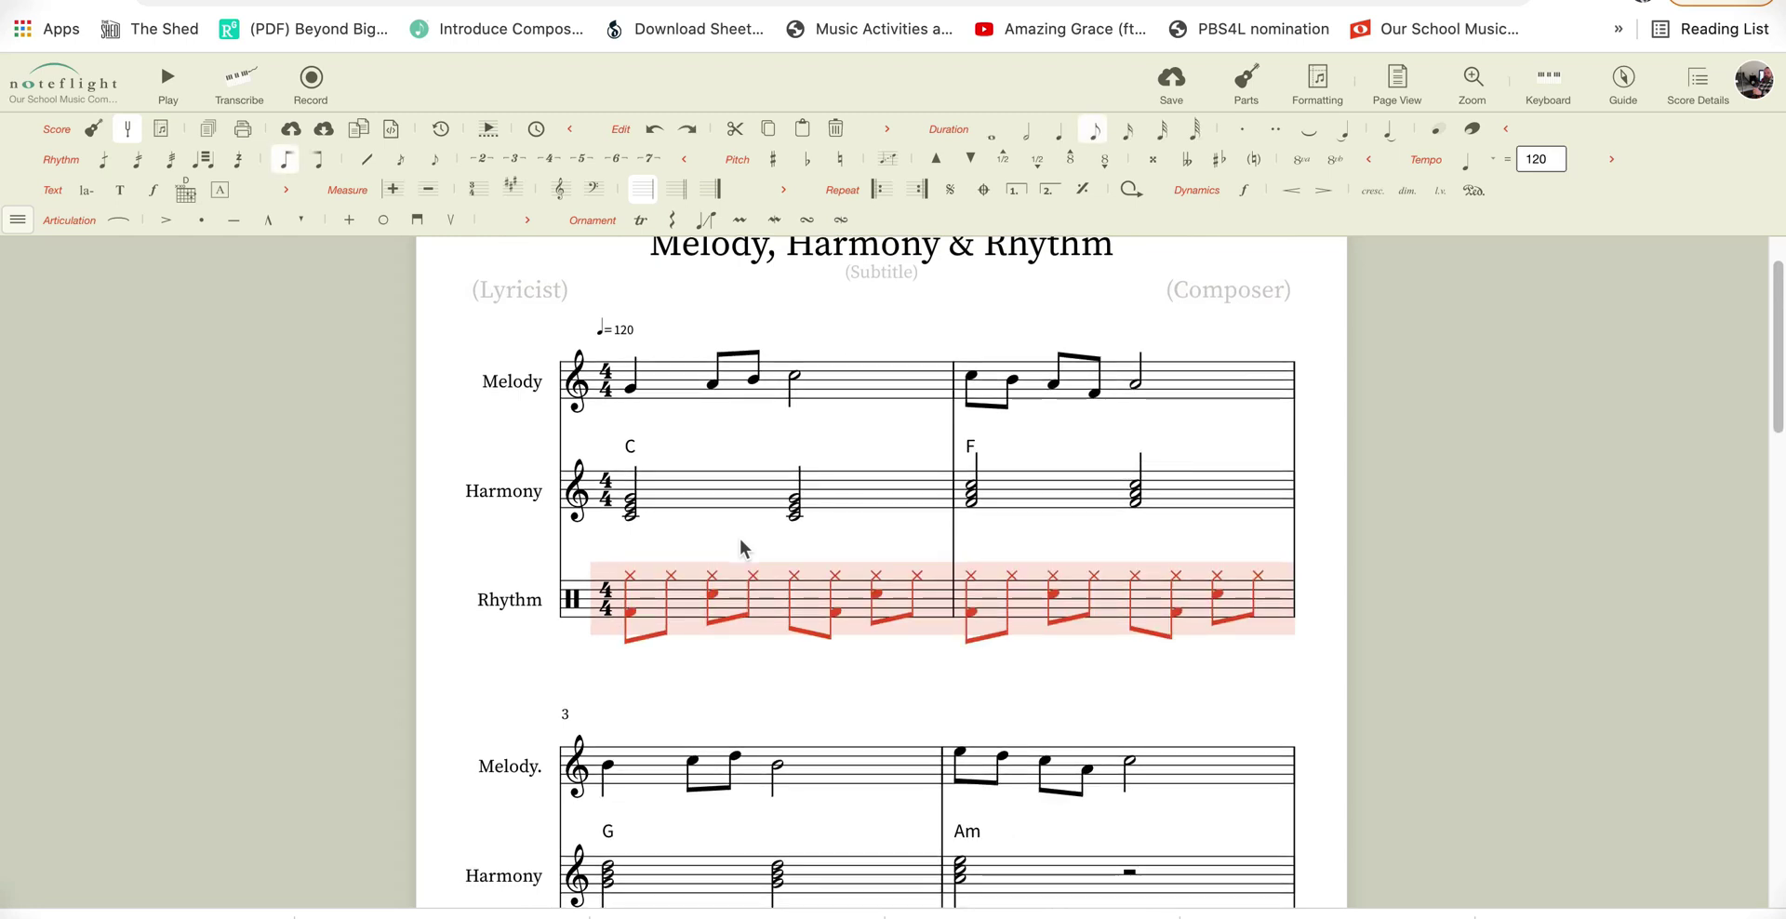
{"action": "left_click", "coordinate": [726, 642]}
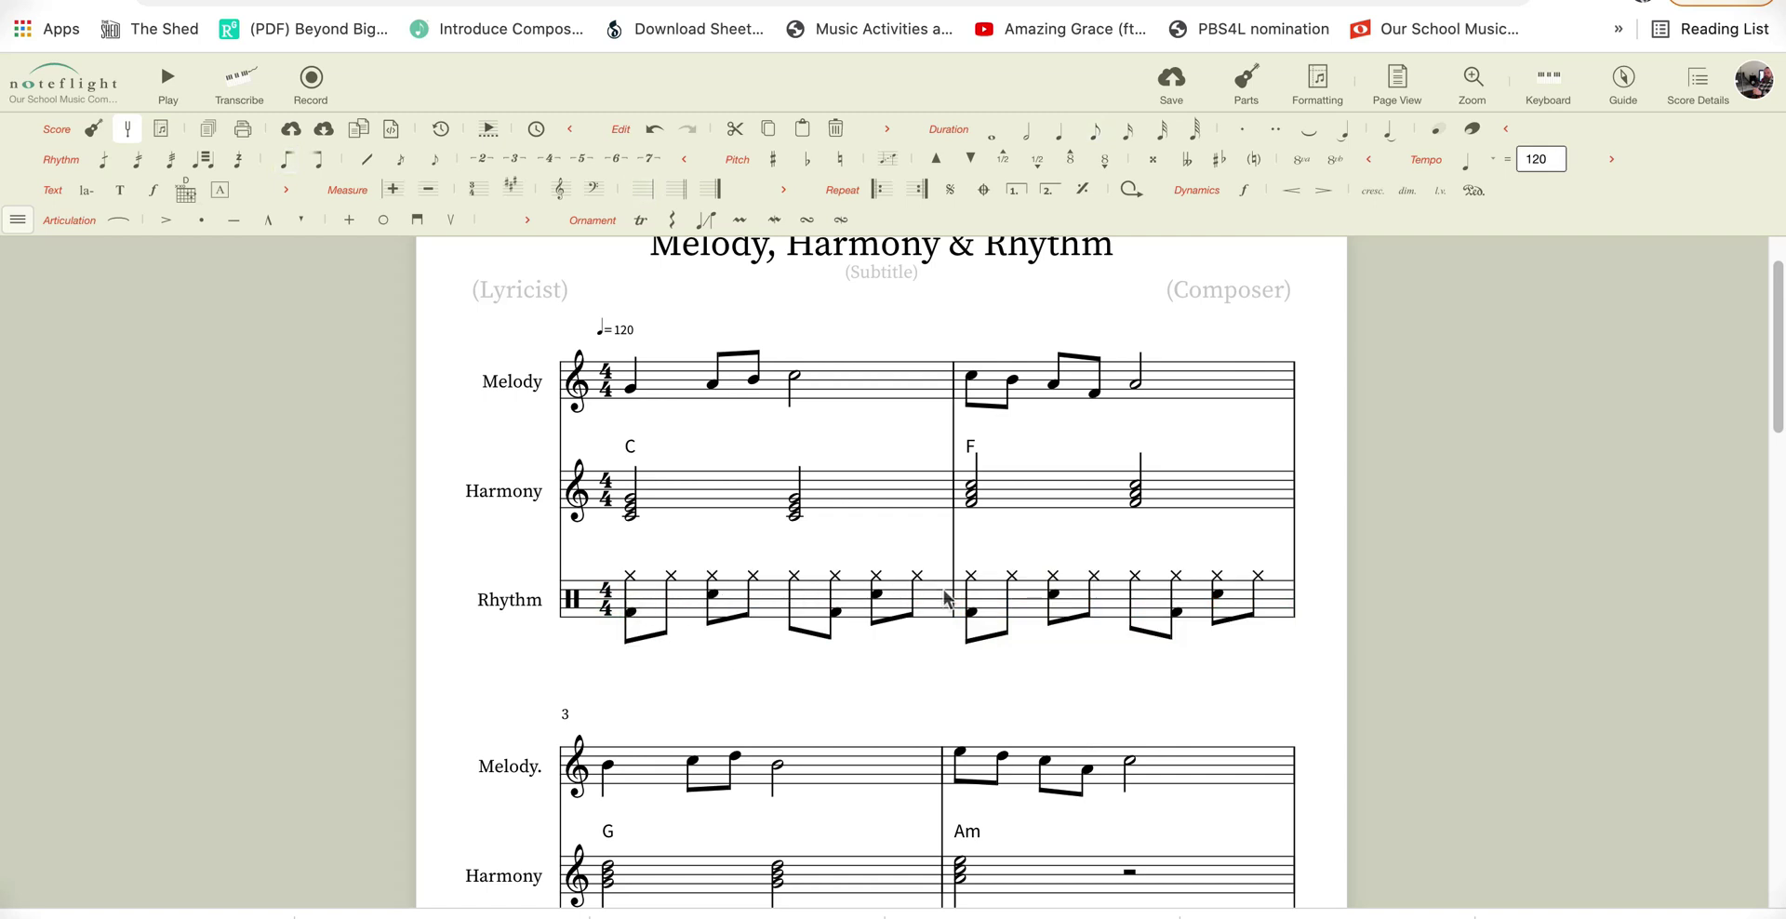
{"action": "scroll", "coordinate": [945, 598], "scroll_direction": "down", "scroll_amount": 2}
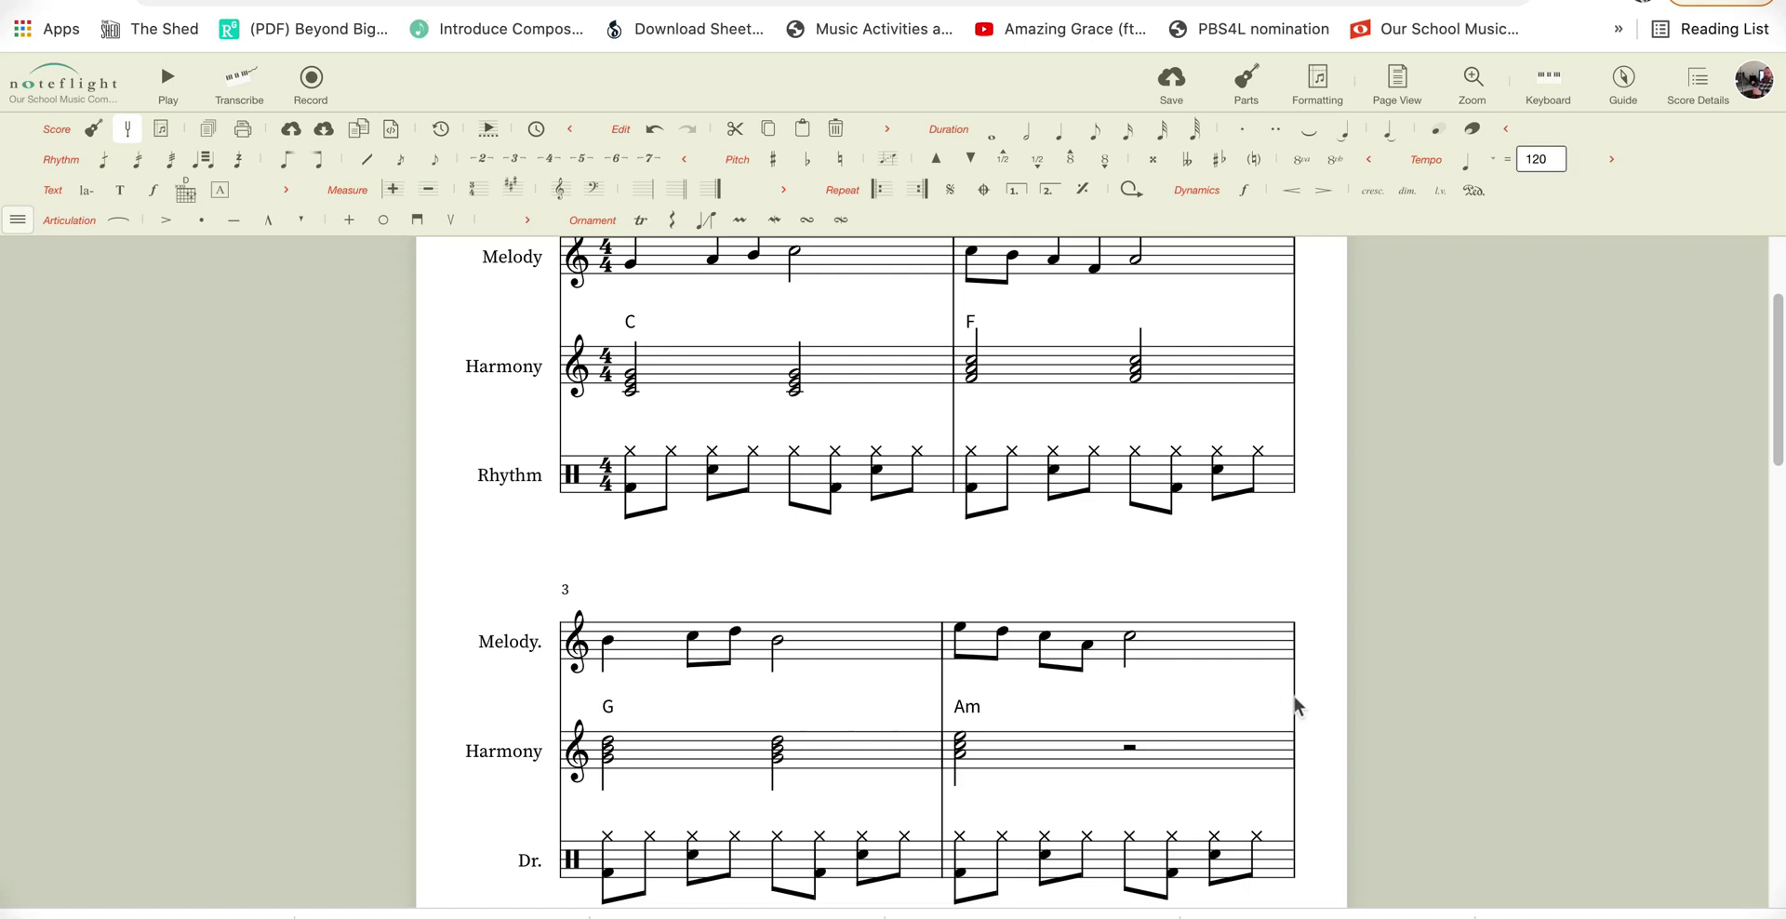
Add a fifth bar after bar 4 by pasting at its ending barline
{"action": "left_click", "coordinate": [1295, 706]}
{"action": "key", "text": "ctrl+v"}
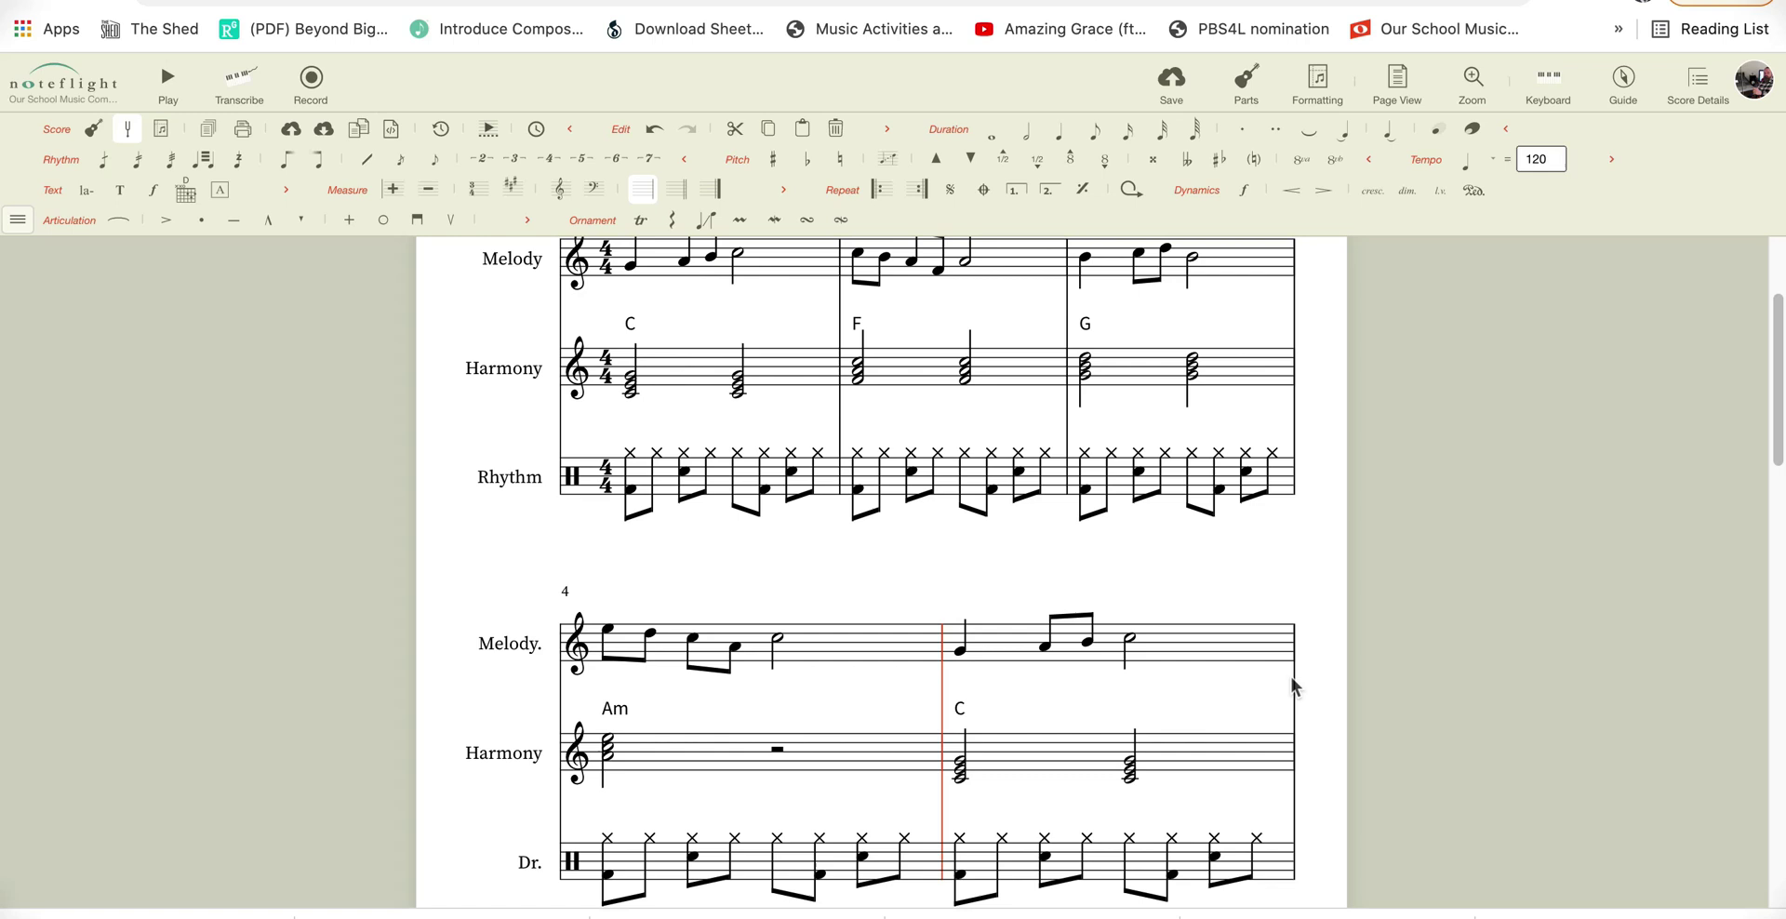
{"action": "scroll", "coordinate": [1292, 685], "scroll_direction": "up", "scroll_amount": 3}
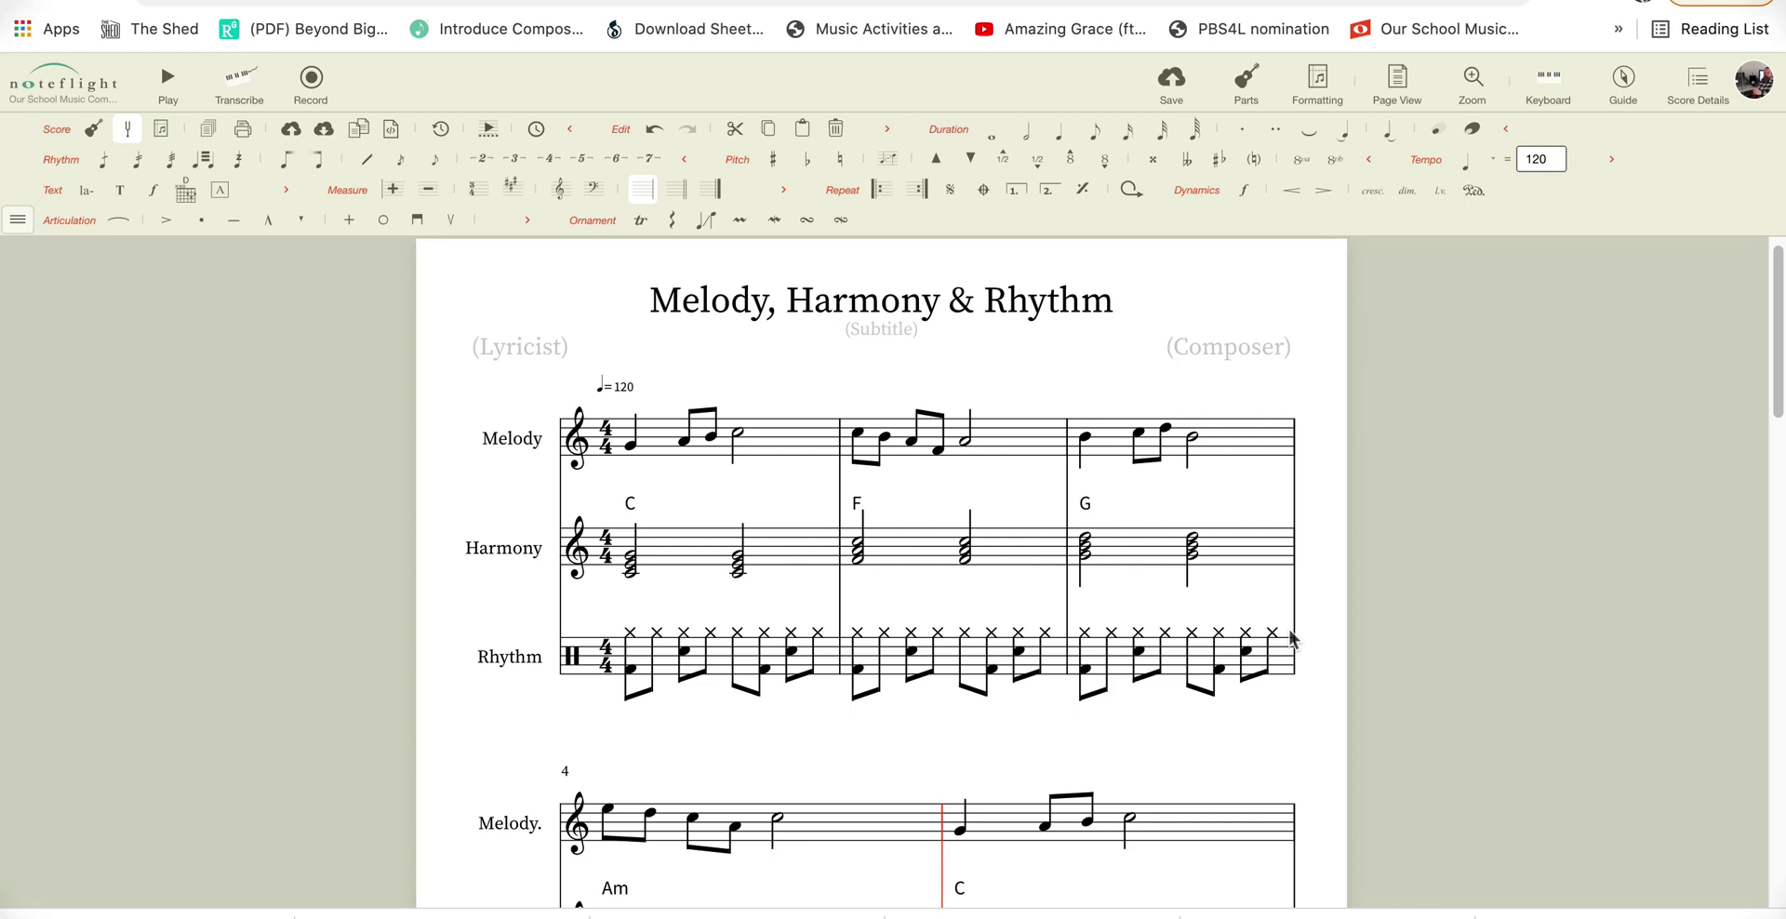
Select bars 1, 2 and 3 of the Rhythm staff
{"action": "left_click", "coordinate": [718, 667]}
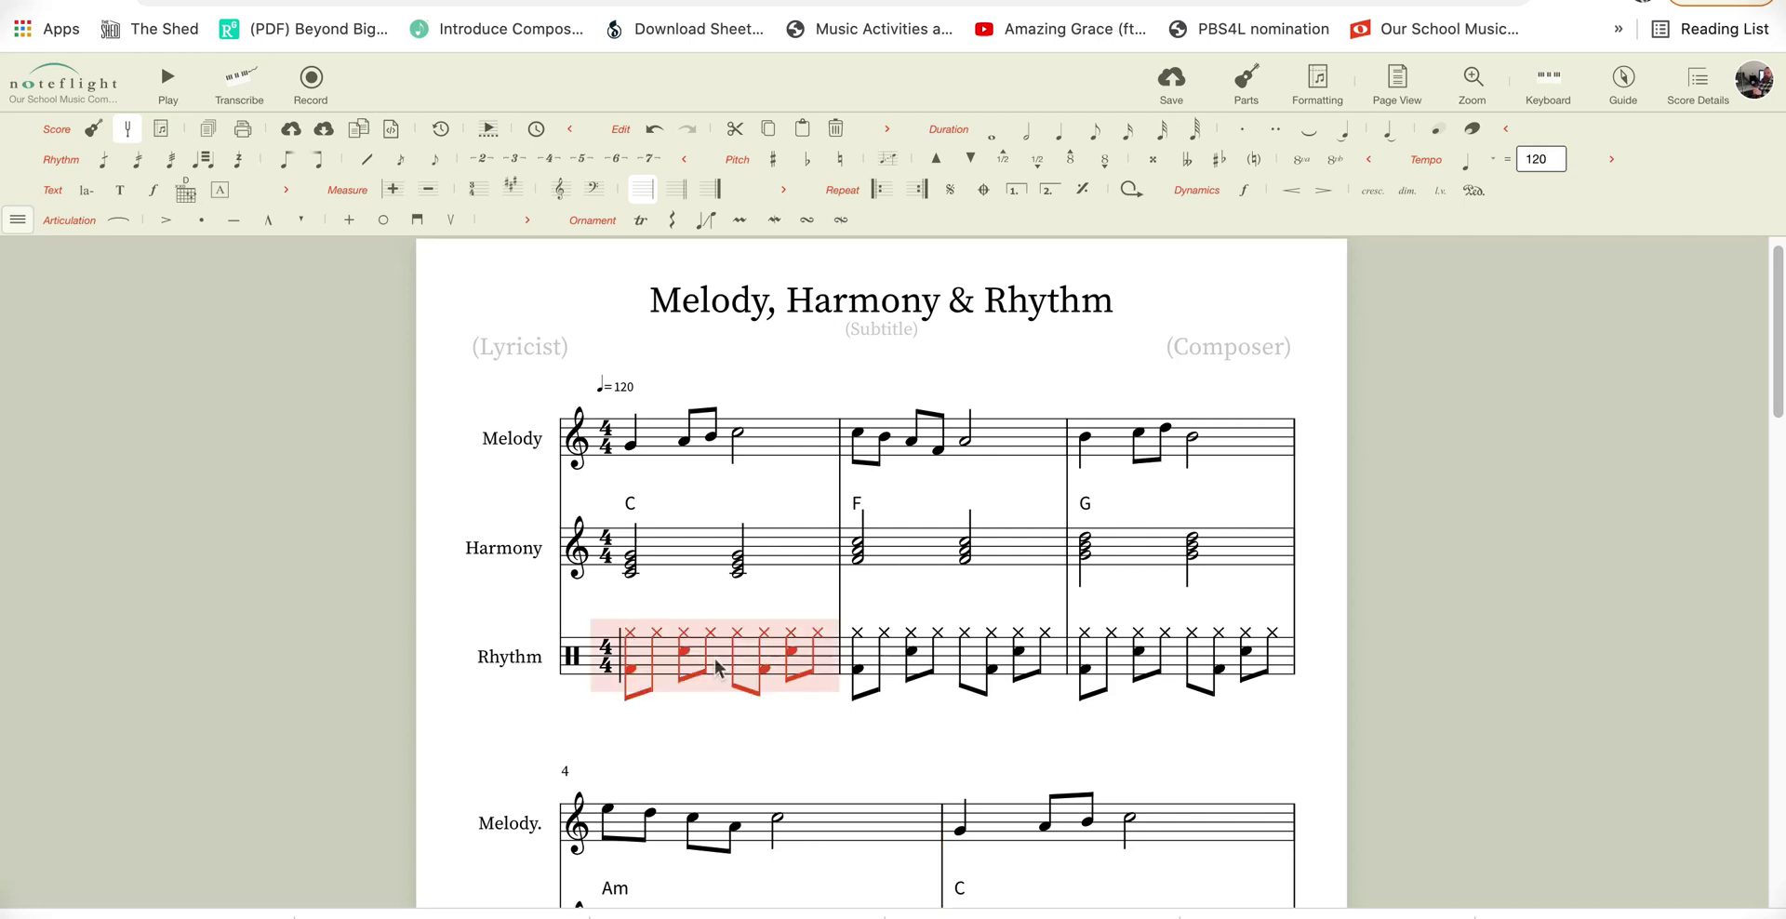
{"action": "left_click", "coordinate": [944, 670]}
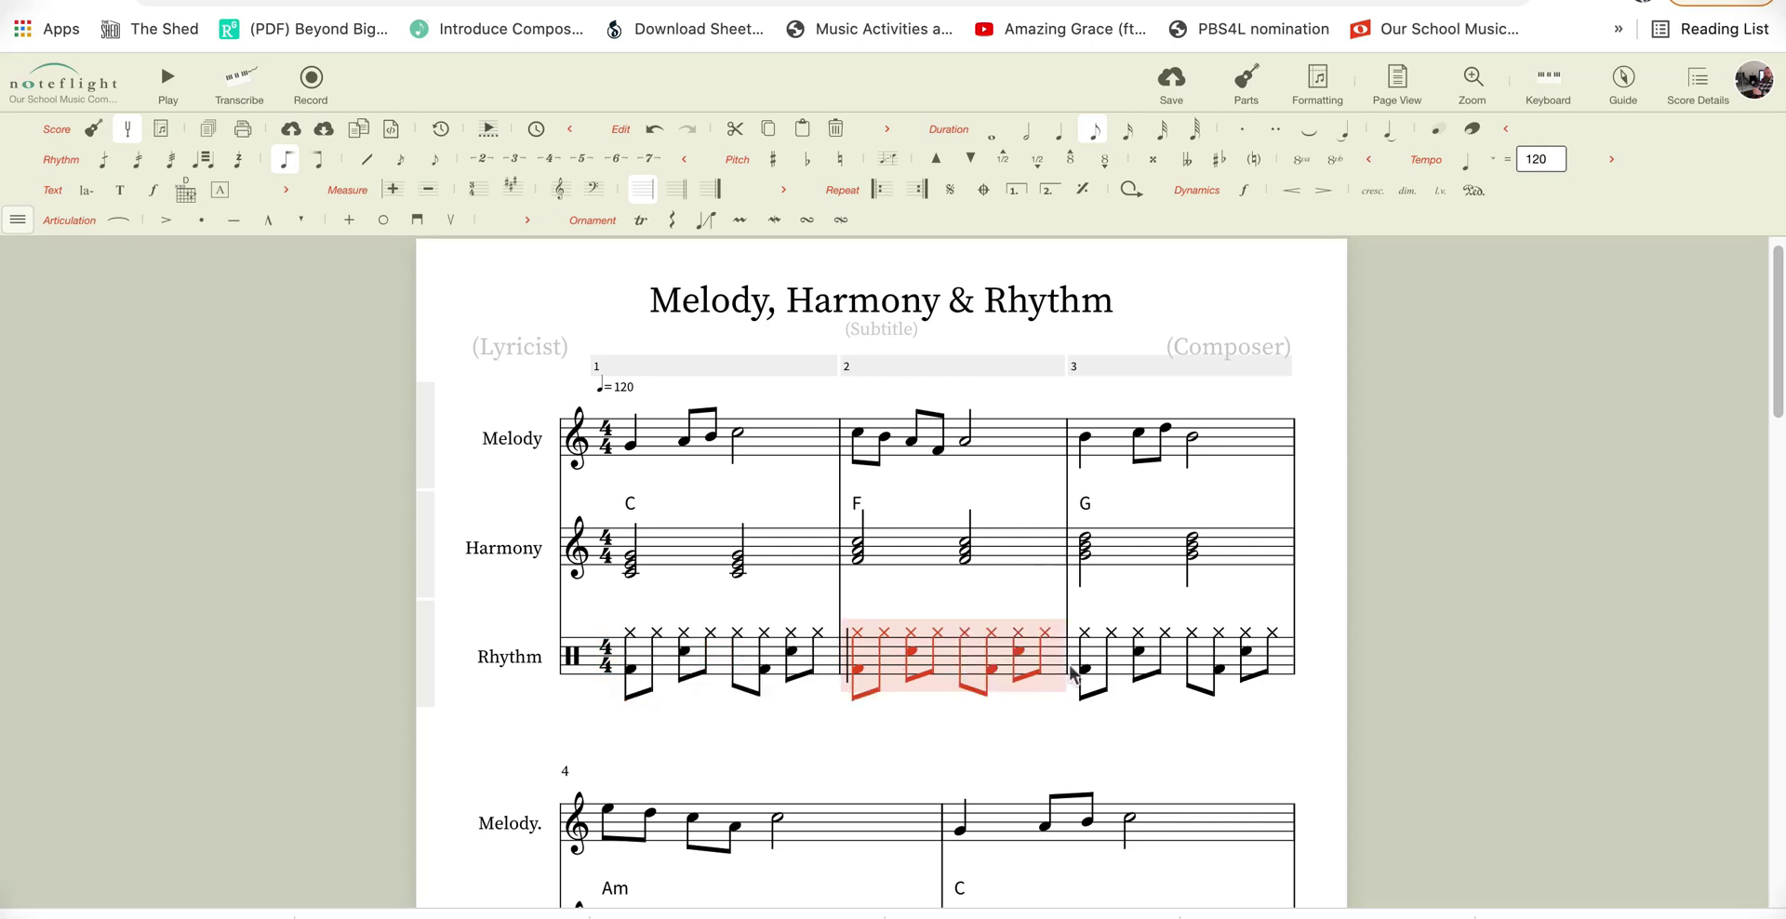
{"action": "left_click", "coordinate": [1175, 675]}
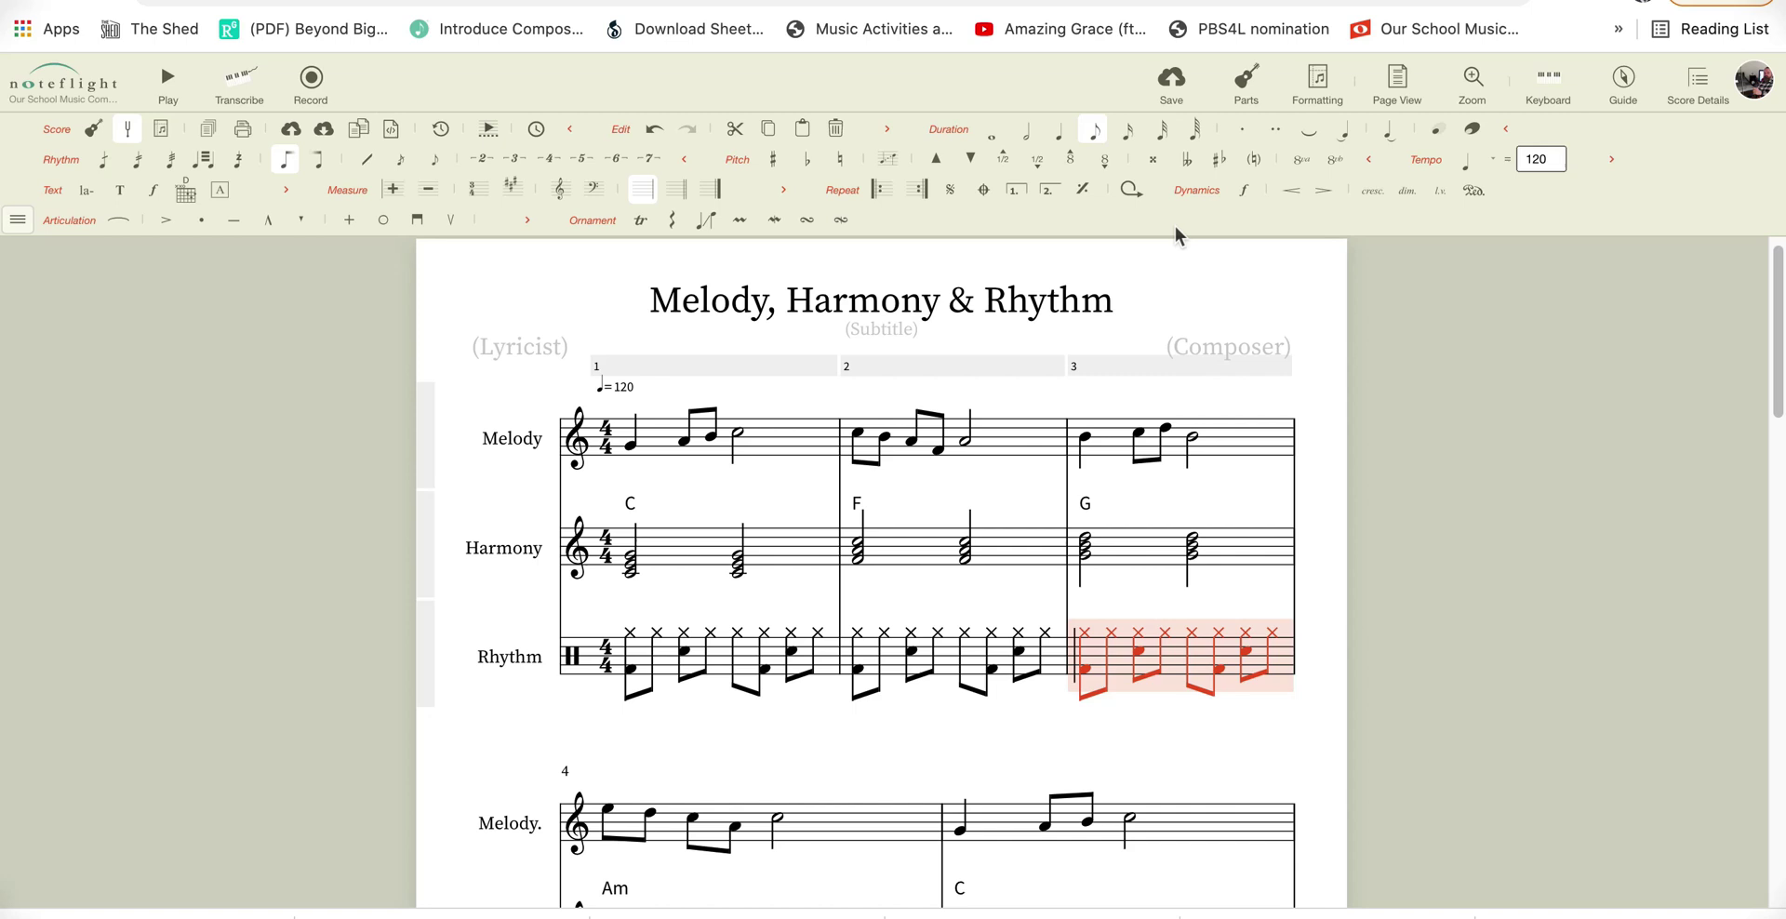
Shrink the note size to 4.1 px in the Formatting sizing settings
{"action": "left_click", "coordinate": [1320, 84]}
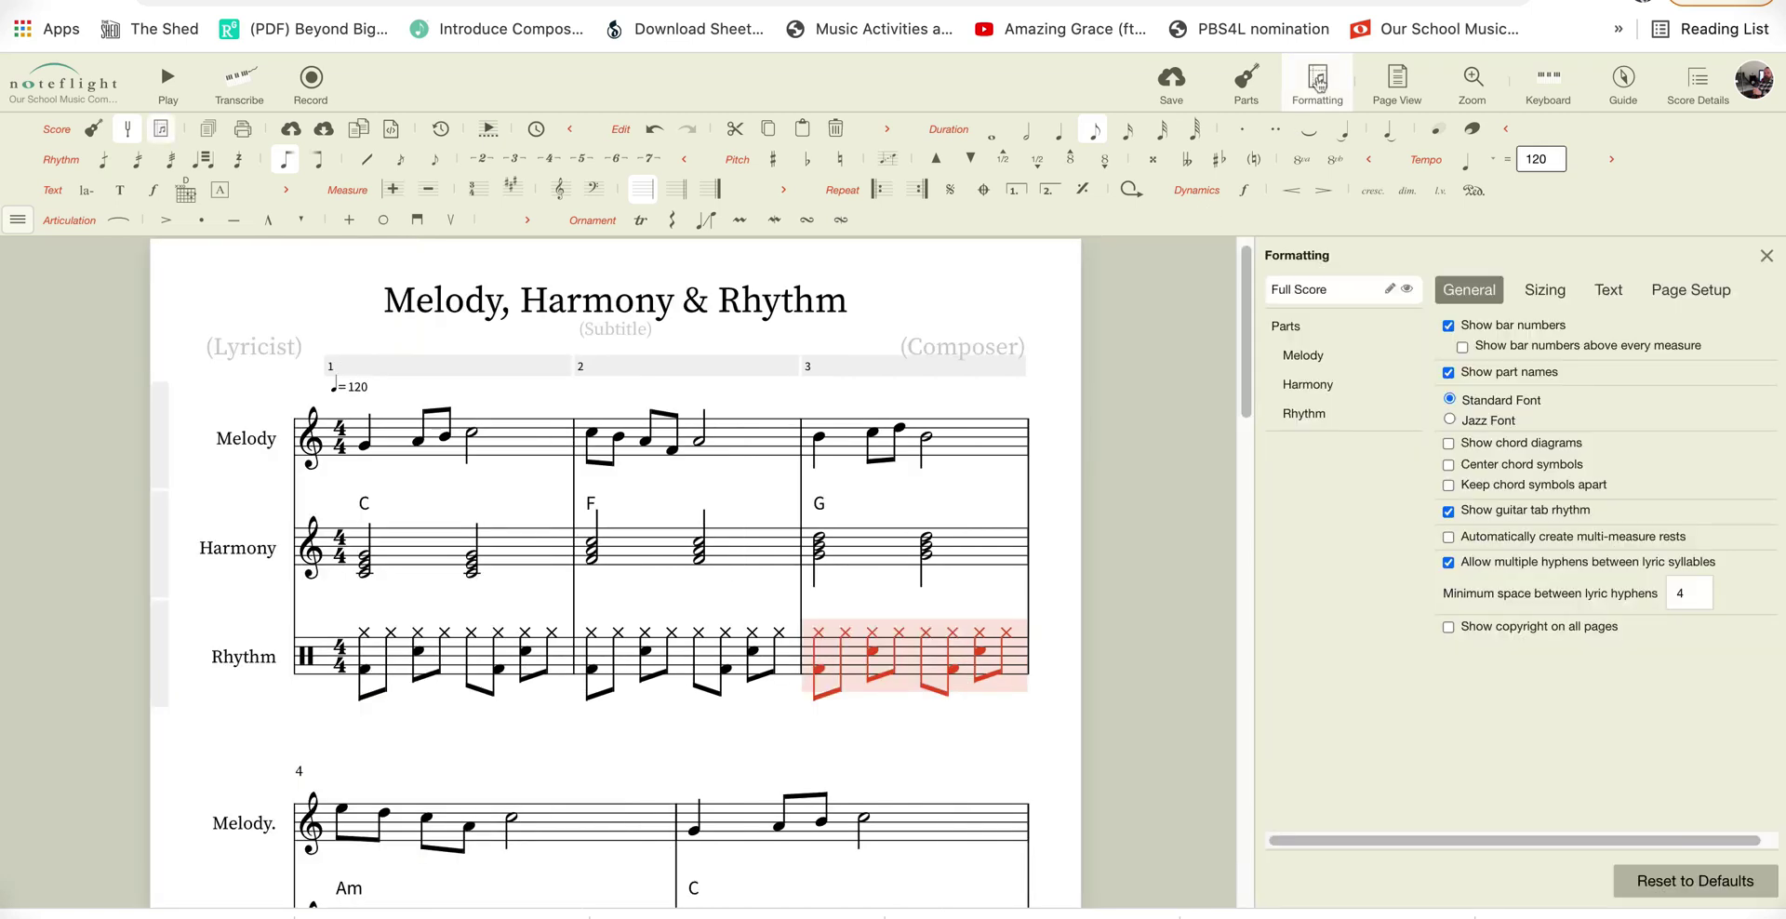
{"action": "left_click", "coordinate": [1543, 292]}
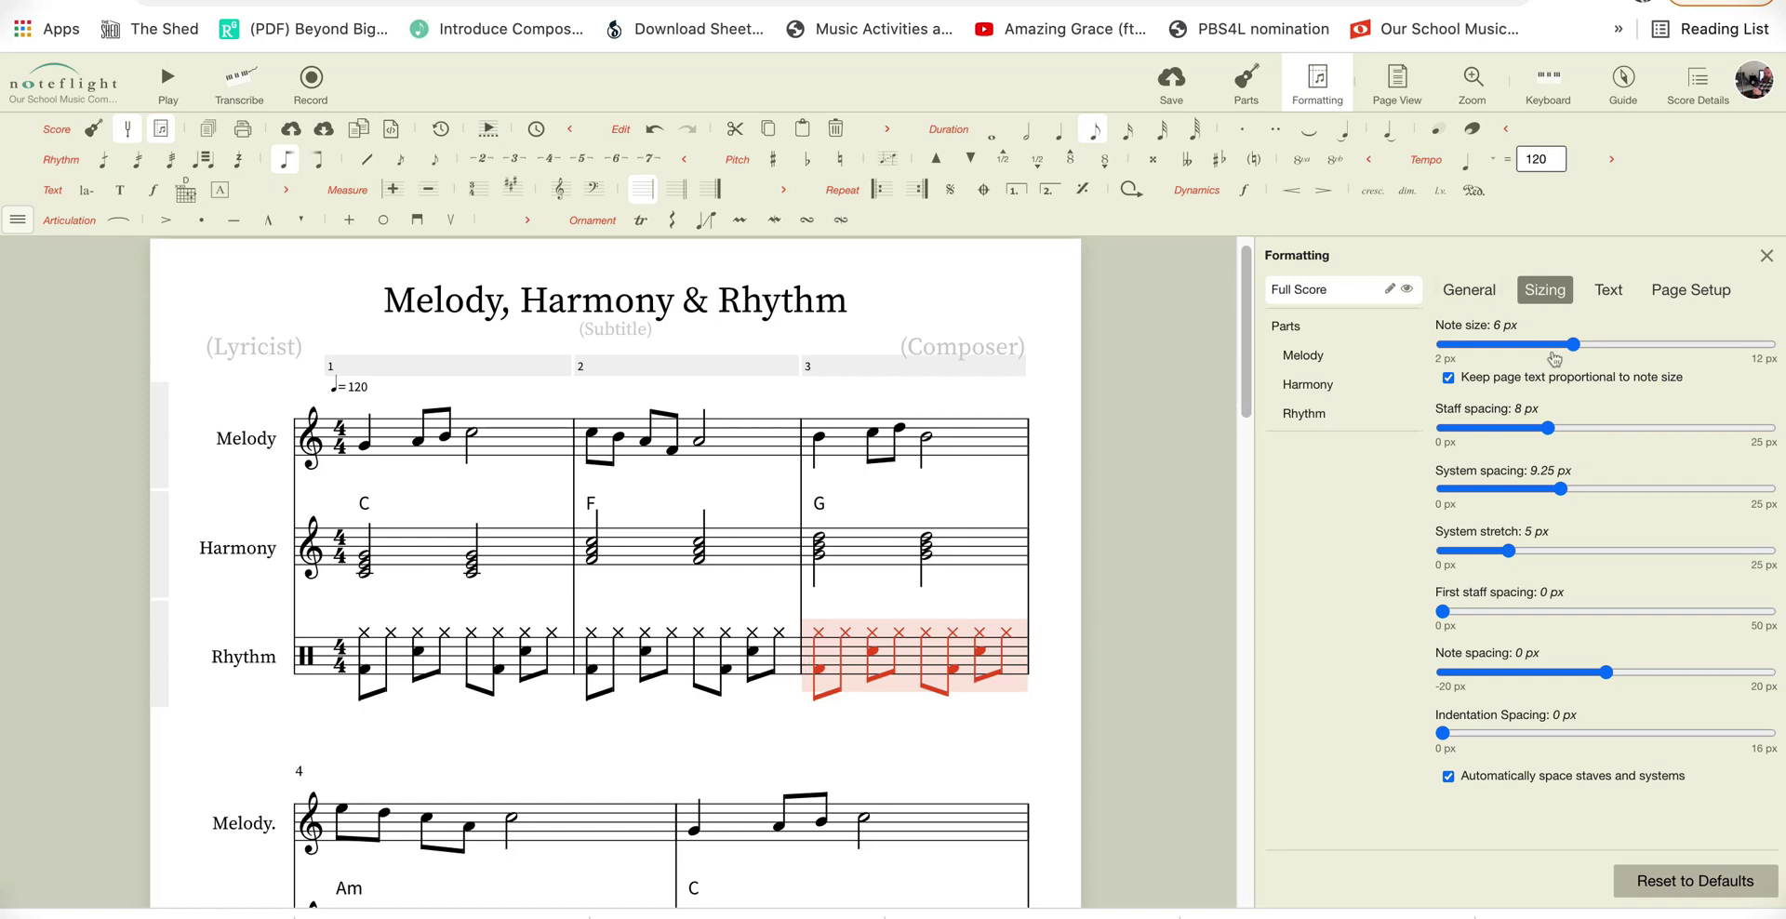
{"action": "left_click_drag", "start_coordinate": [1570, 346], "coordinate": [1511, 345]}
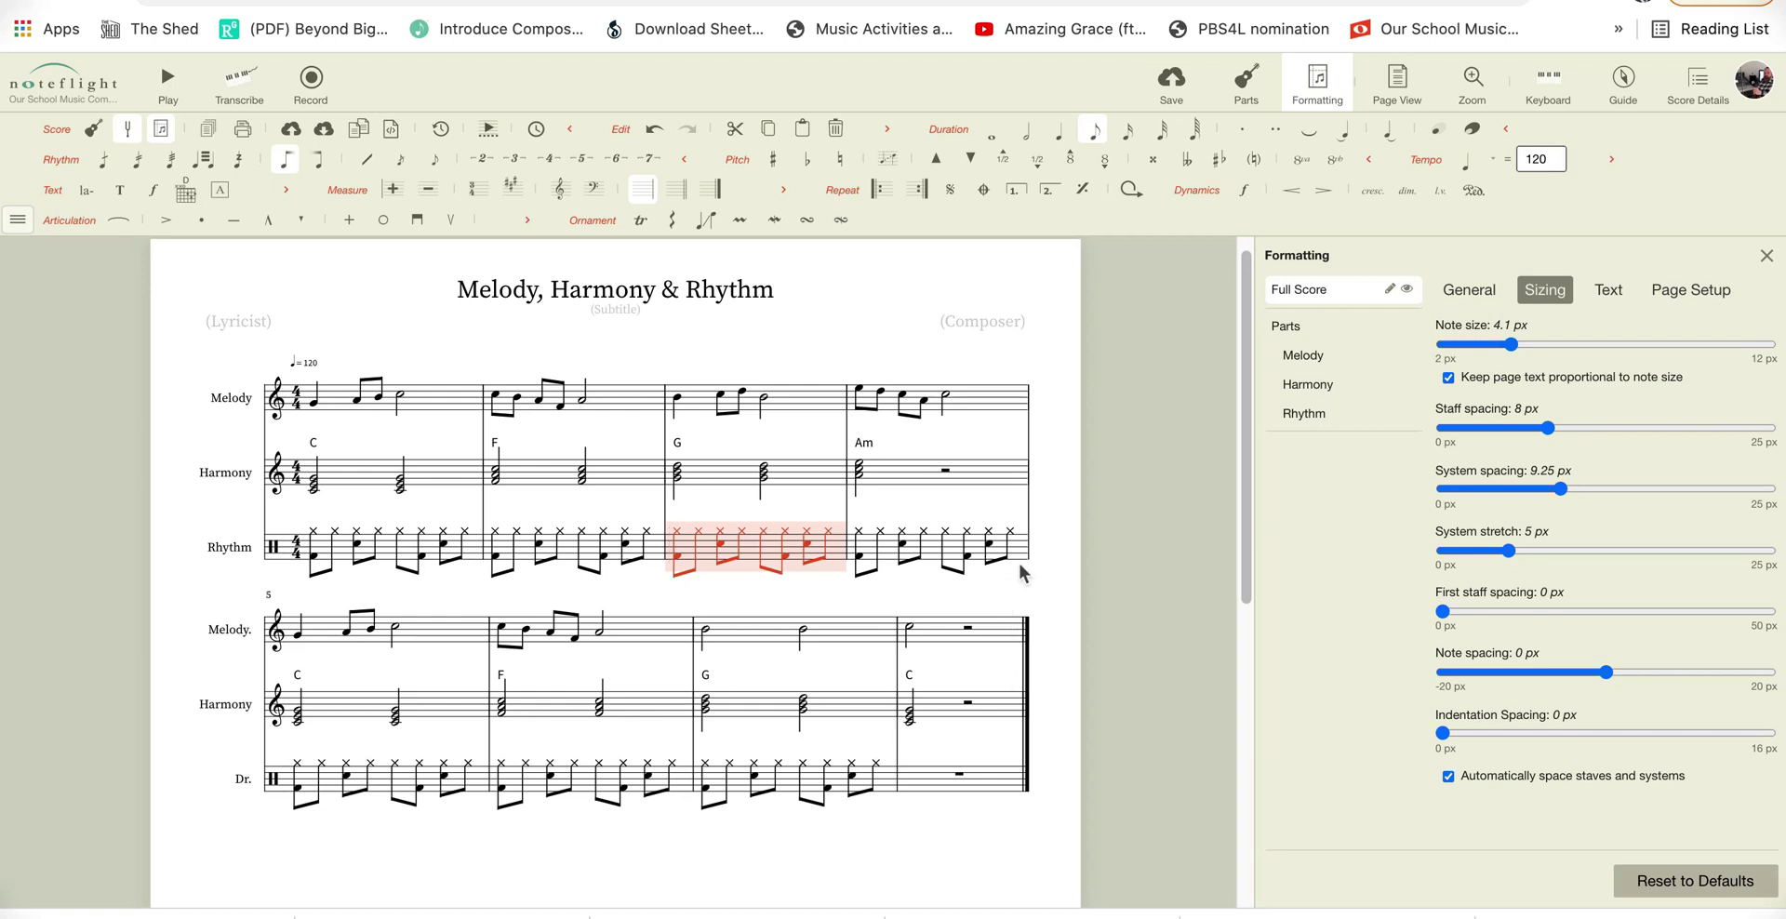
Widen the system spacing to 15 px and close the formatting settings
{"action": "left_click", "coordinate": [1561, 489]}
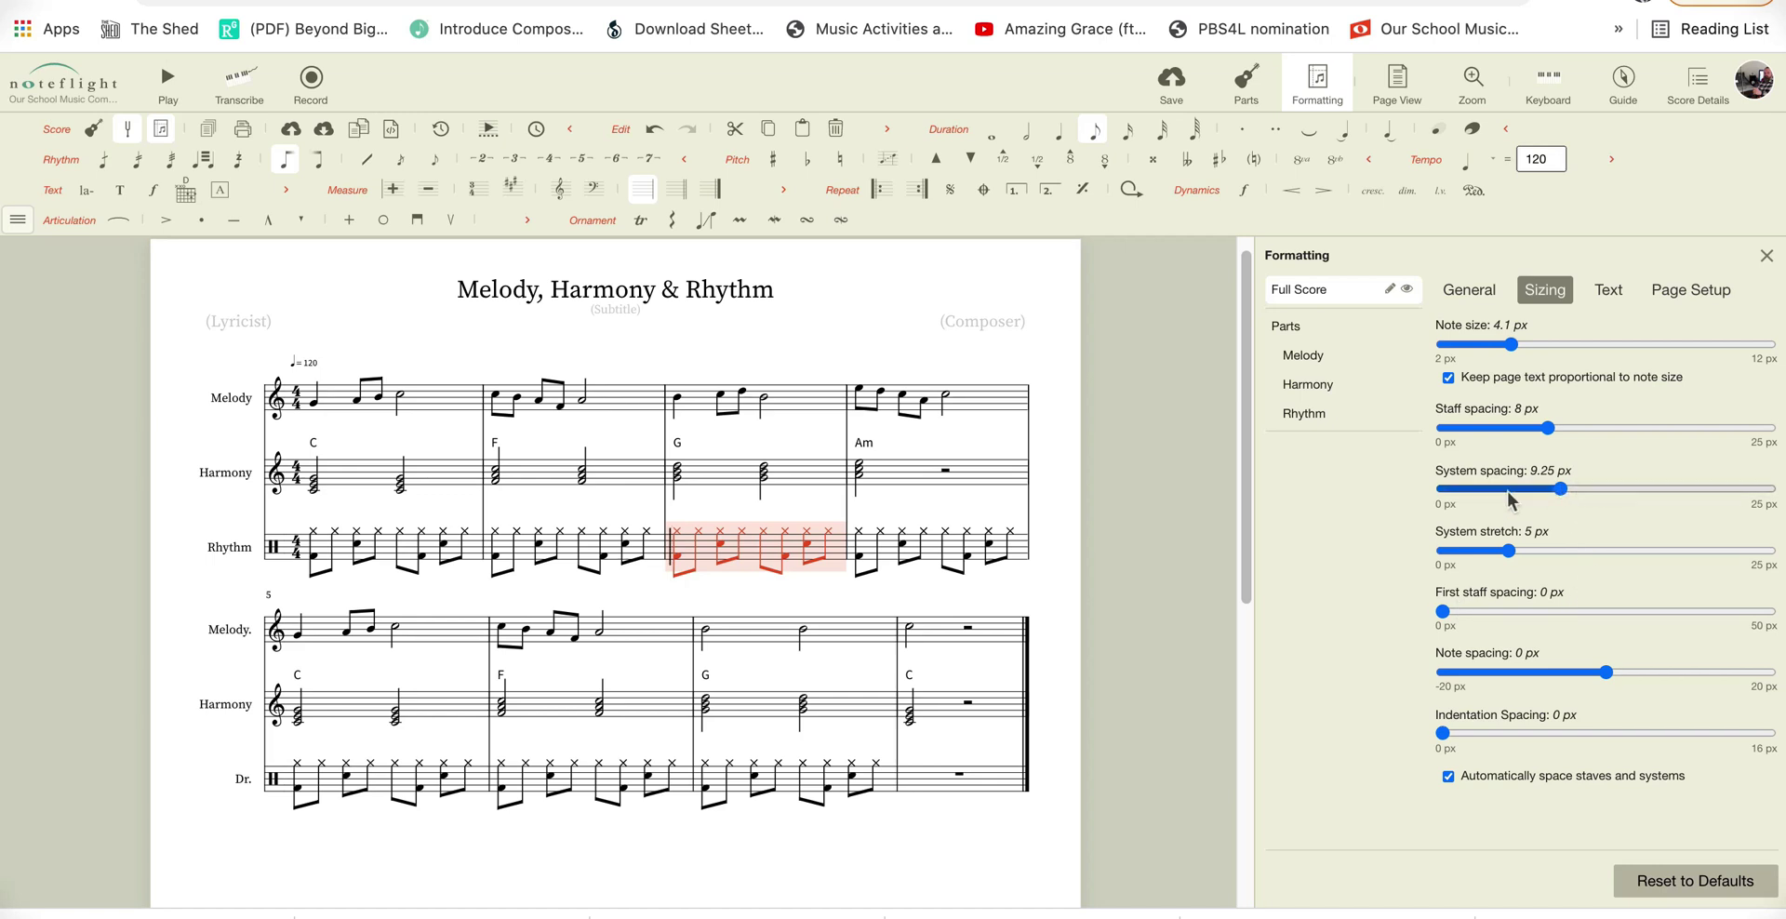
{"action": "left_click_drag", "start_coordinate": [1508, 496], "coordinate": [1639, 489]}
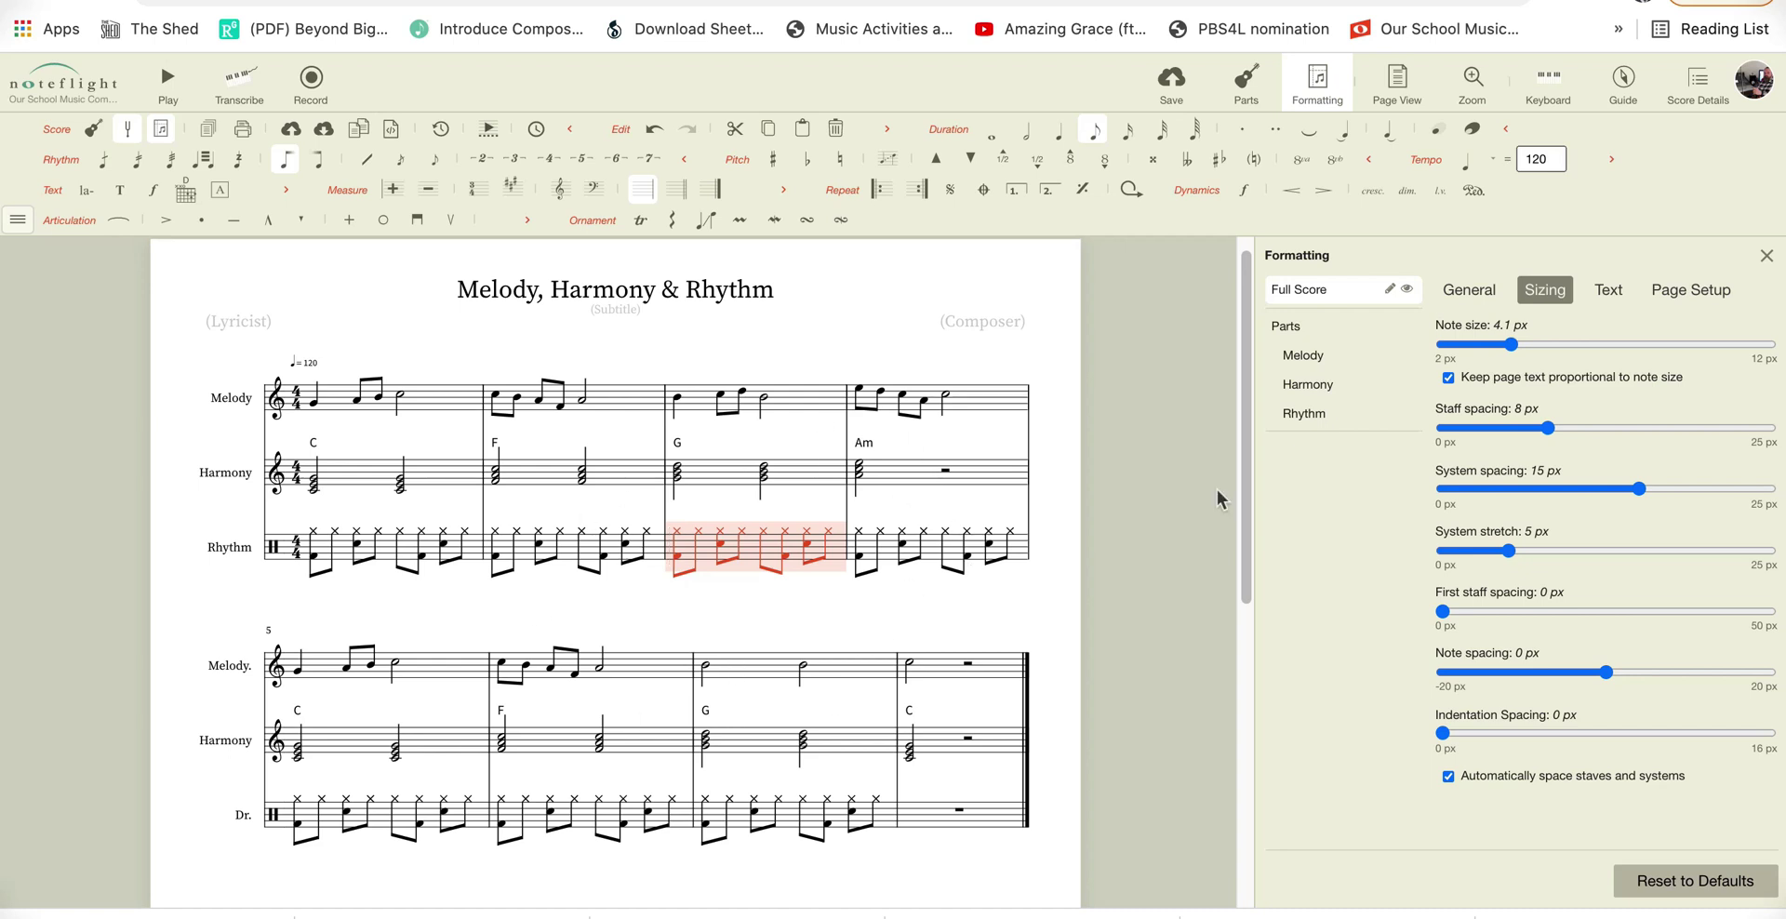
{"action": "left_click", "coordinate": [1767, 257]}
{"action": "left_click", "coordinate": [1321, 93]}
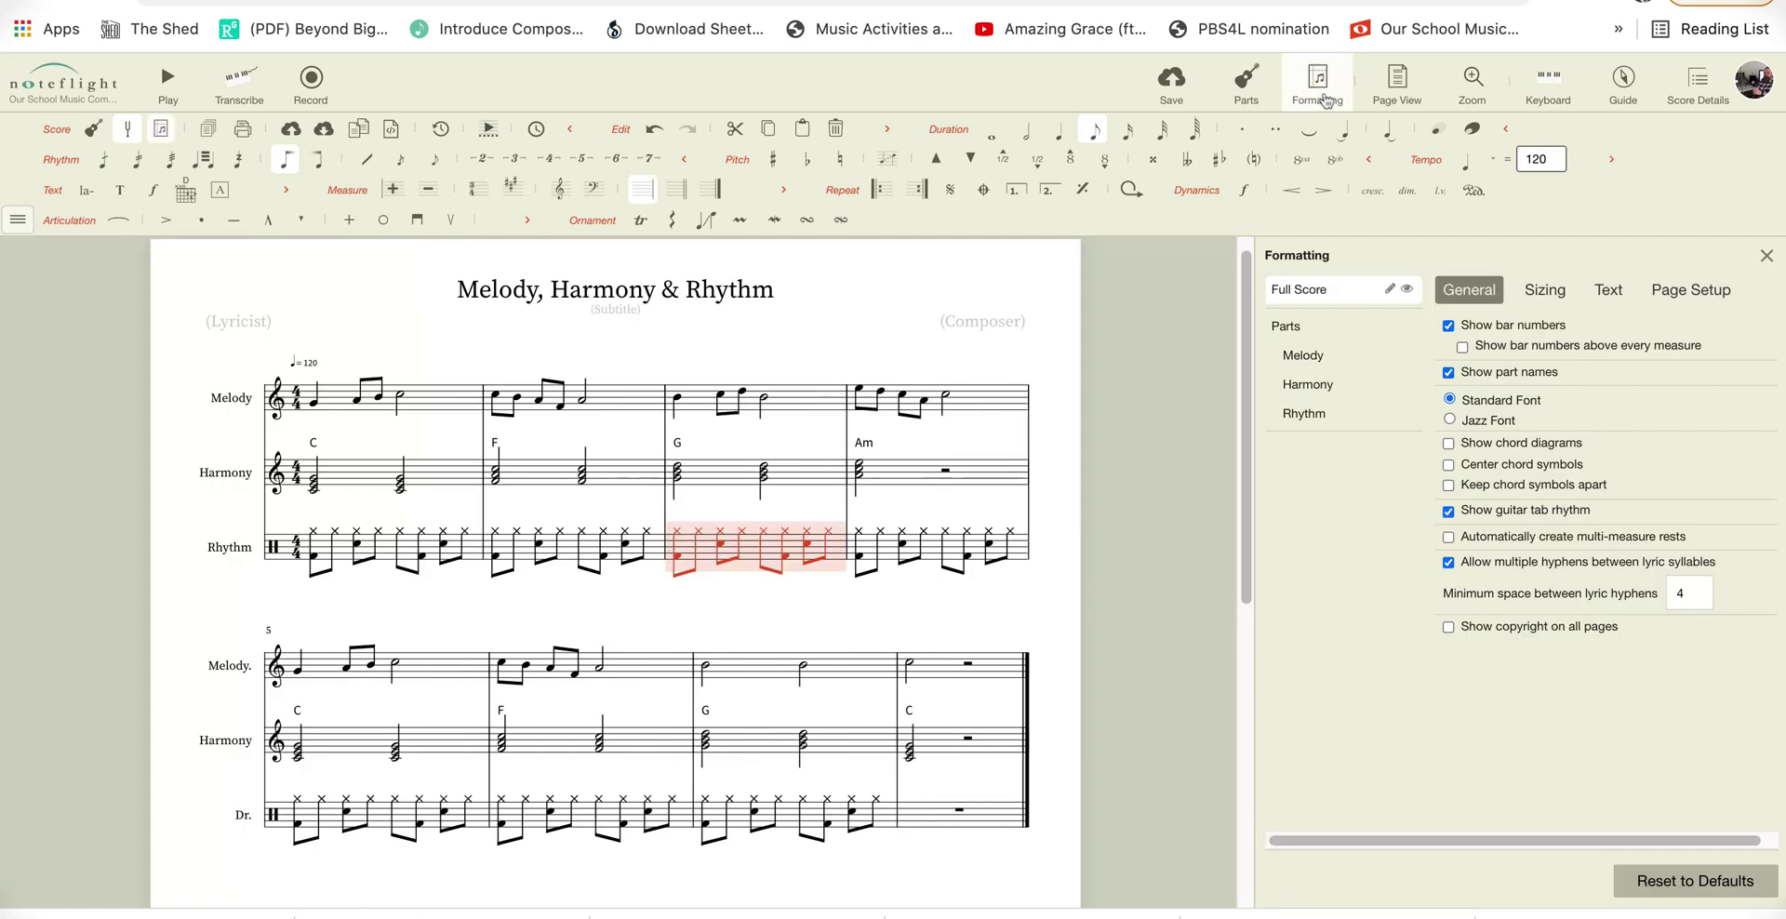
{"action": "left_click", "coordinate": [1326, 97]}
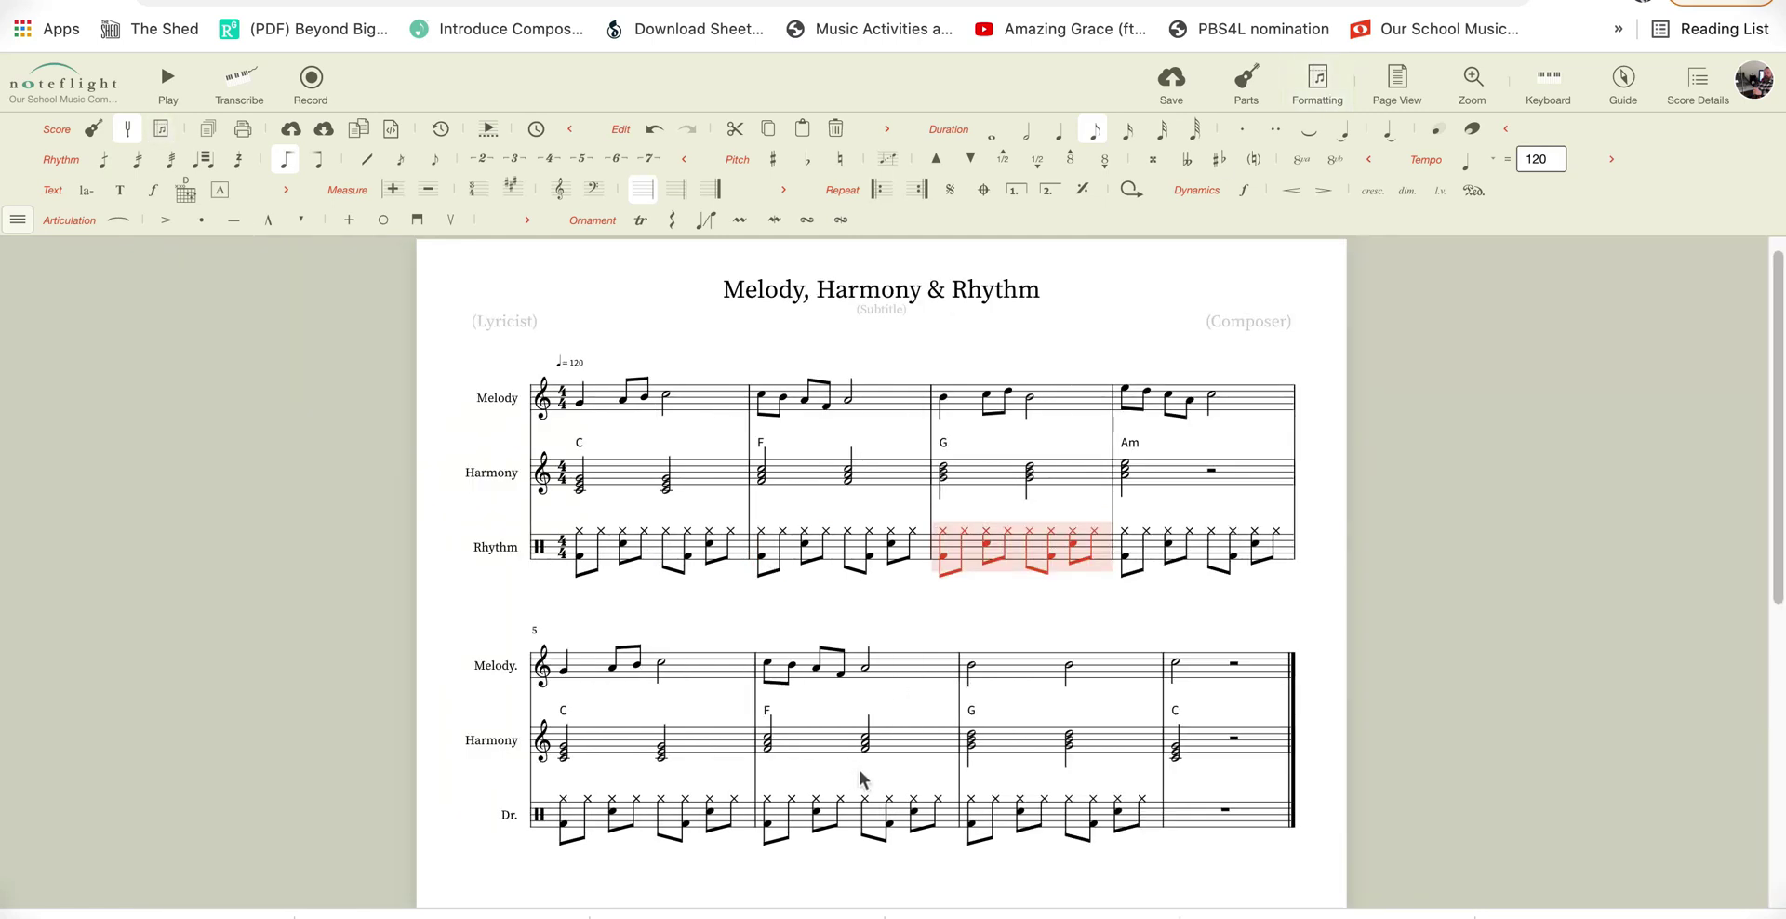